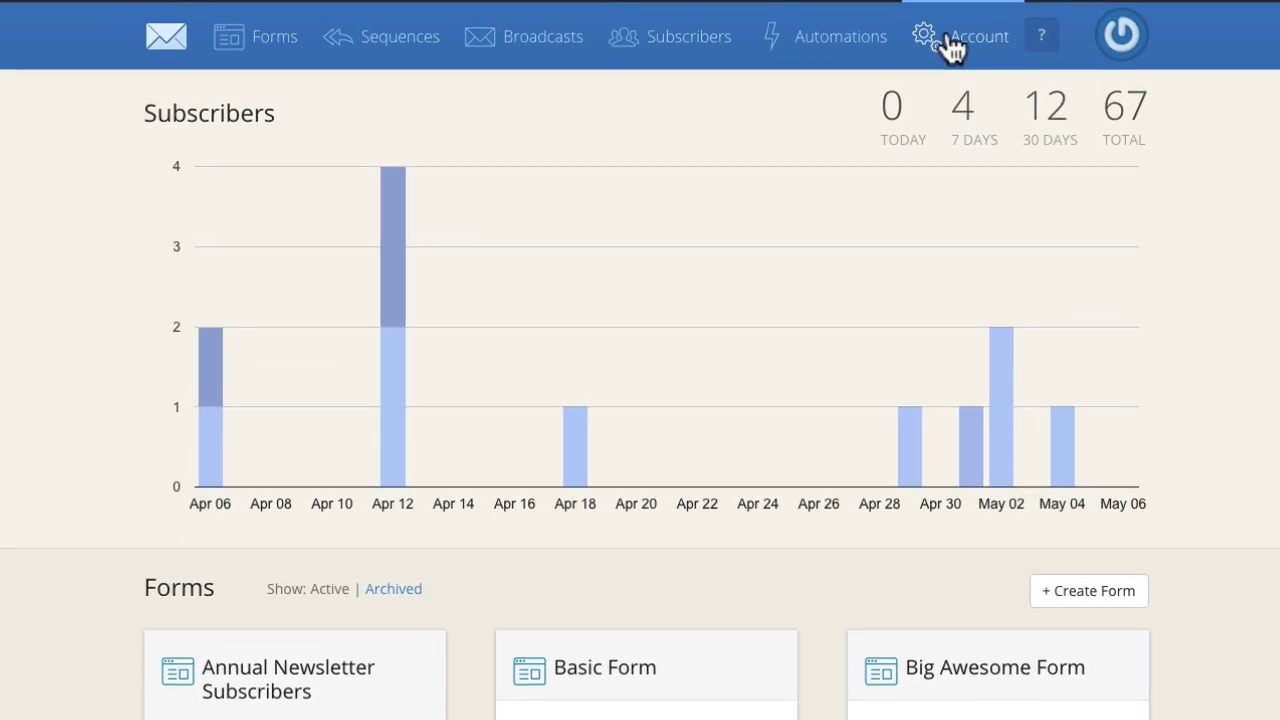
# - Copy the API key from the ConvertKit Account settings page
pyautogui.click(1047, 58)
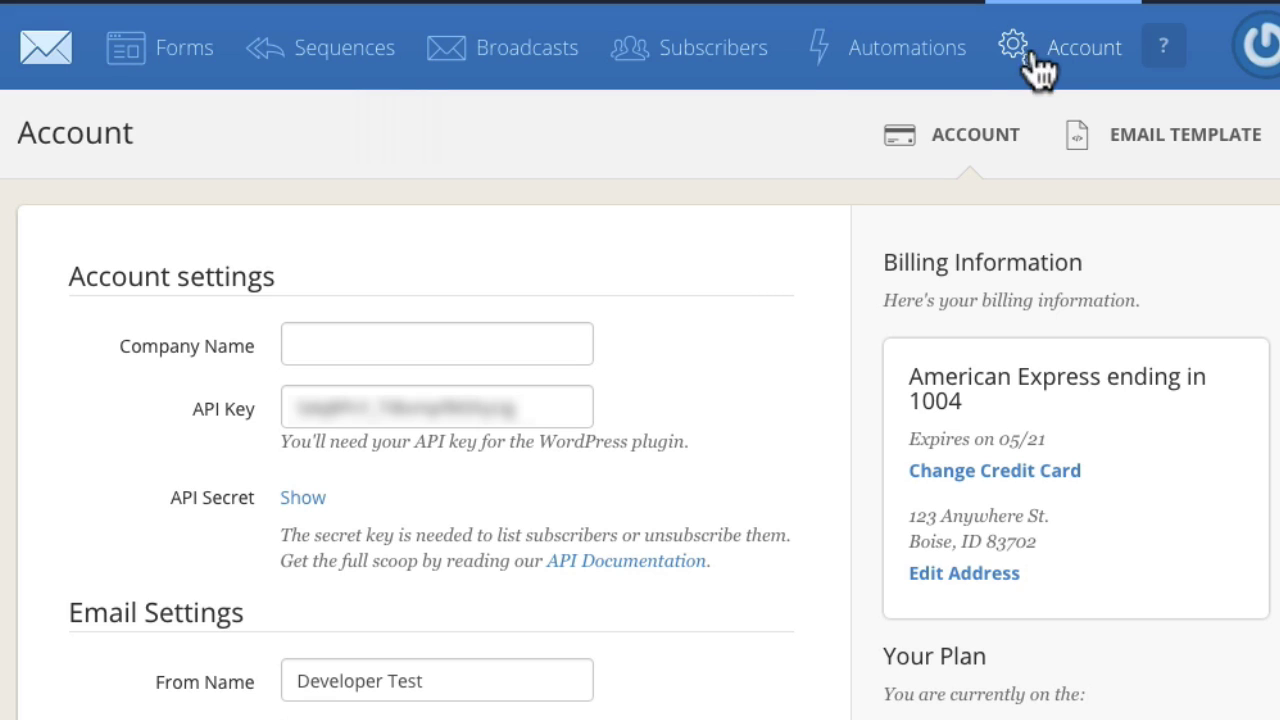
pyautogui.click(392, 420)
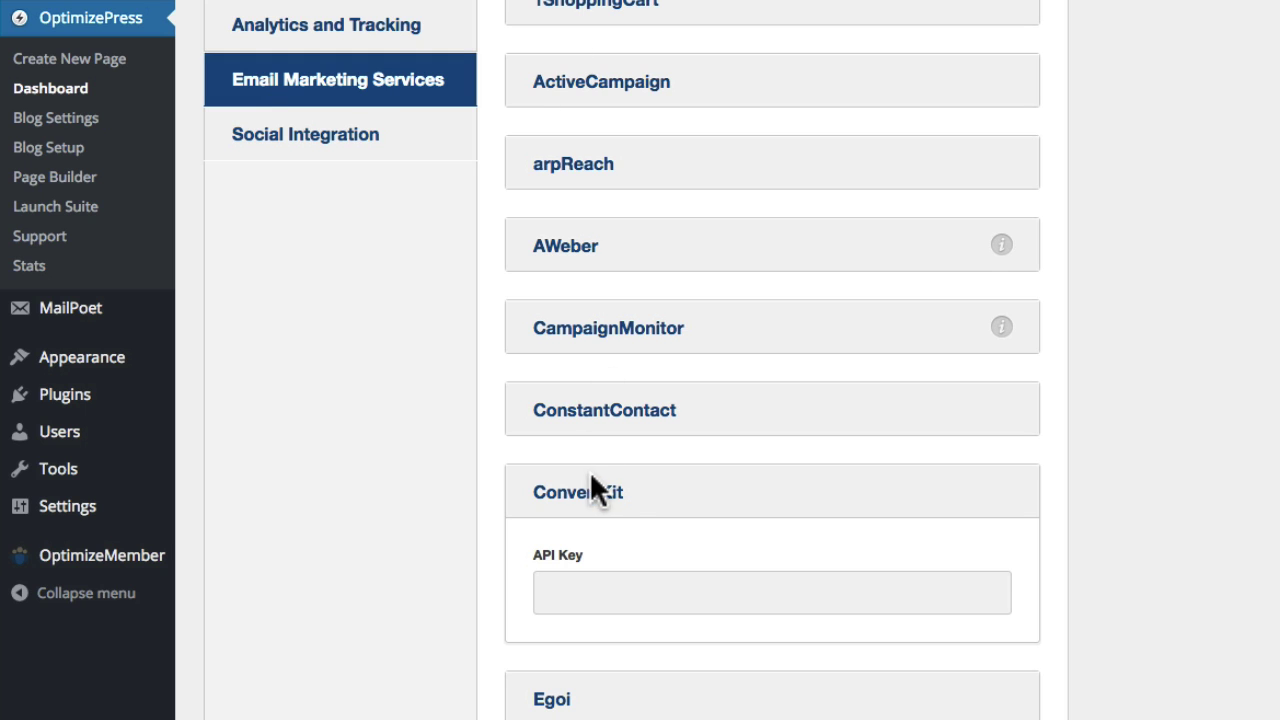
# - Paste the copied key into OptimizePress's ConvertKit API Key field and save the settings
pyautogui.click(586, 590)
pyautogui.press('super+v')
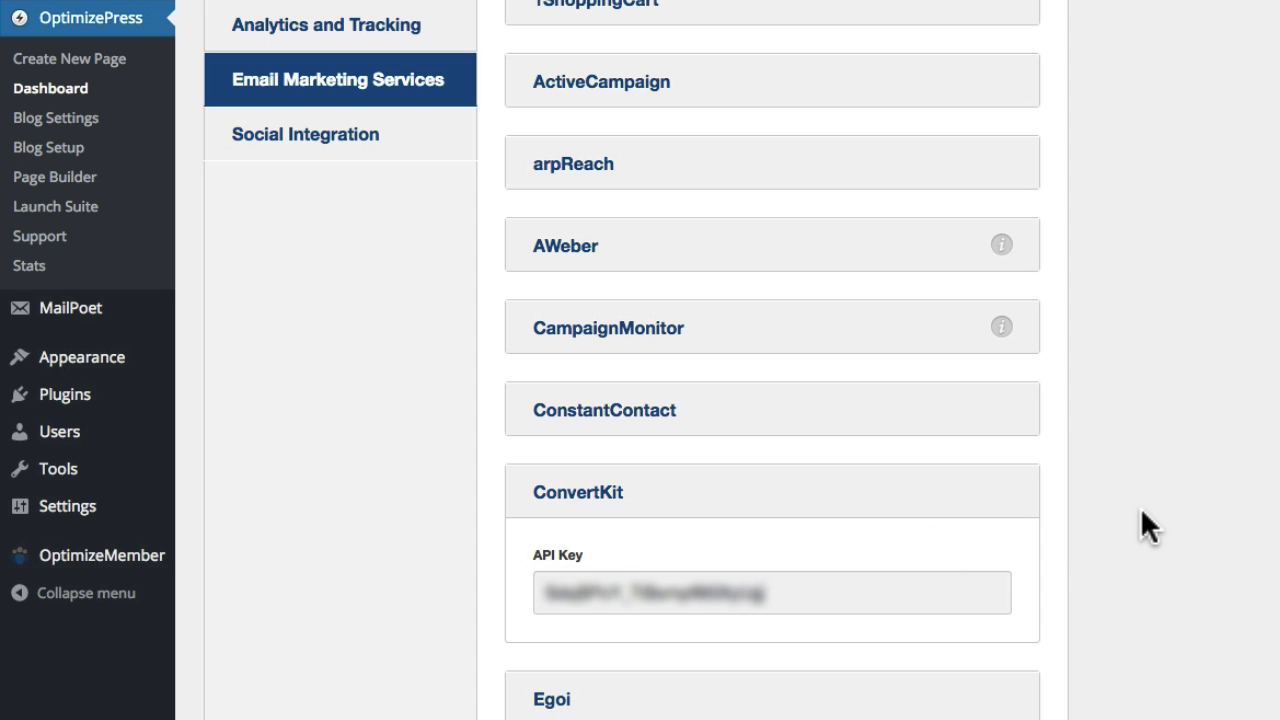
pyautogui.scroll(-10, 1140, 507)
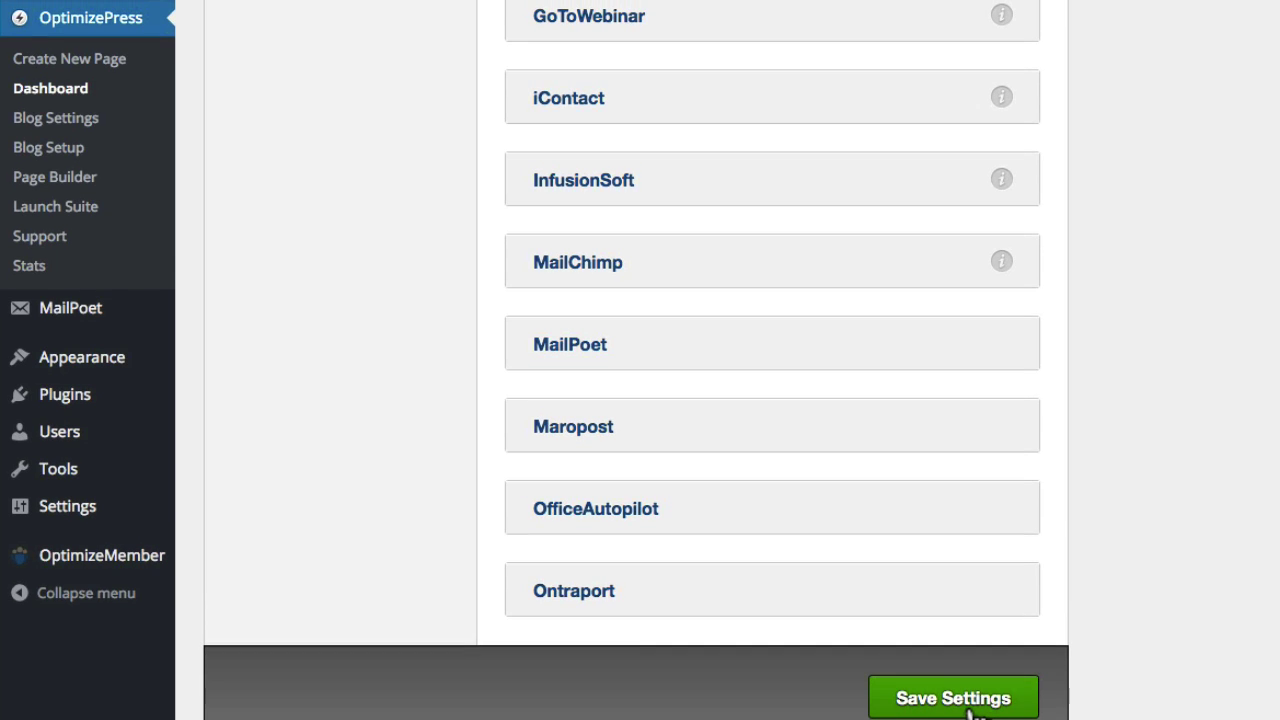
pyautogui.click(953, 700)
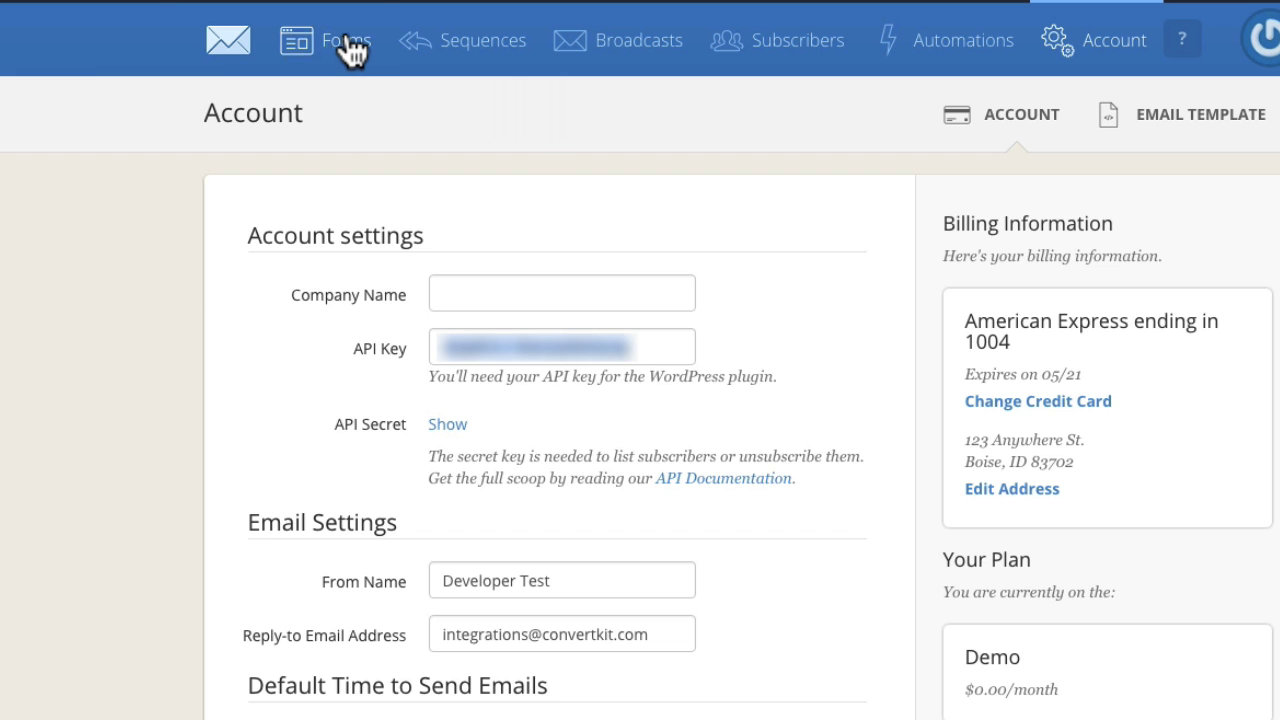
# - Go to the ConvertKit Forms overview and browse the list of existing forms
pyautogui.click(348, 45)
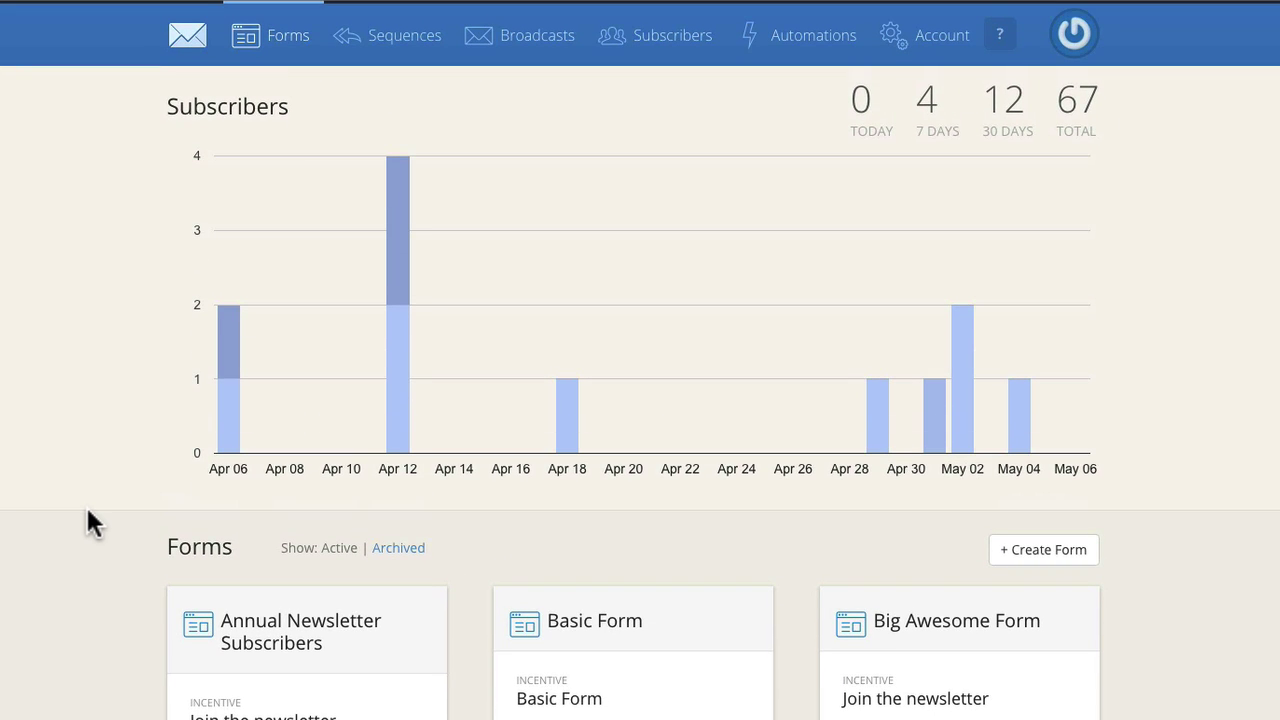
pyautogui.scroll(-1, 86, 521)
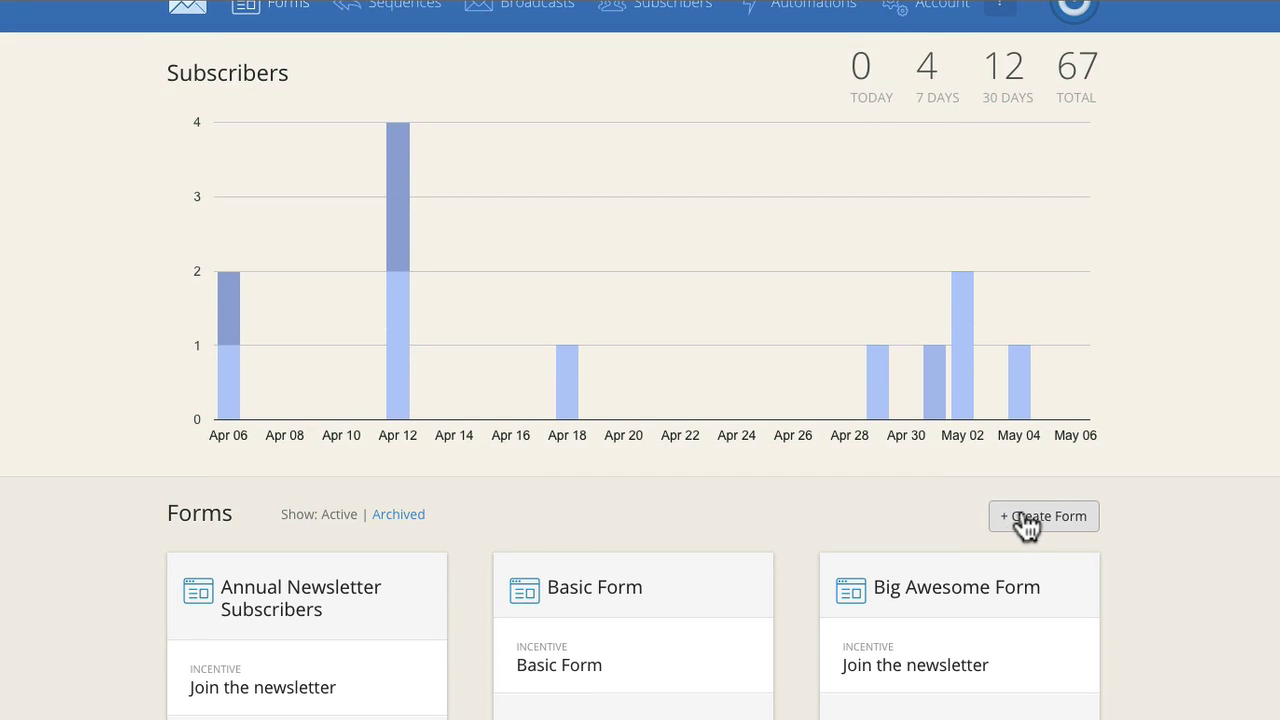
pyautogui.scroll(-3, 127, 609)
pyautogui.scroll(4, 127, 606)
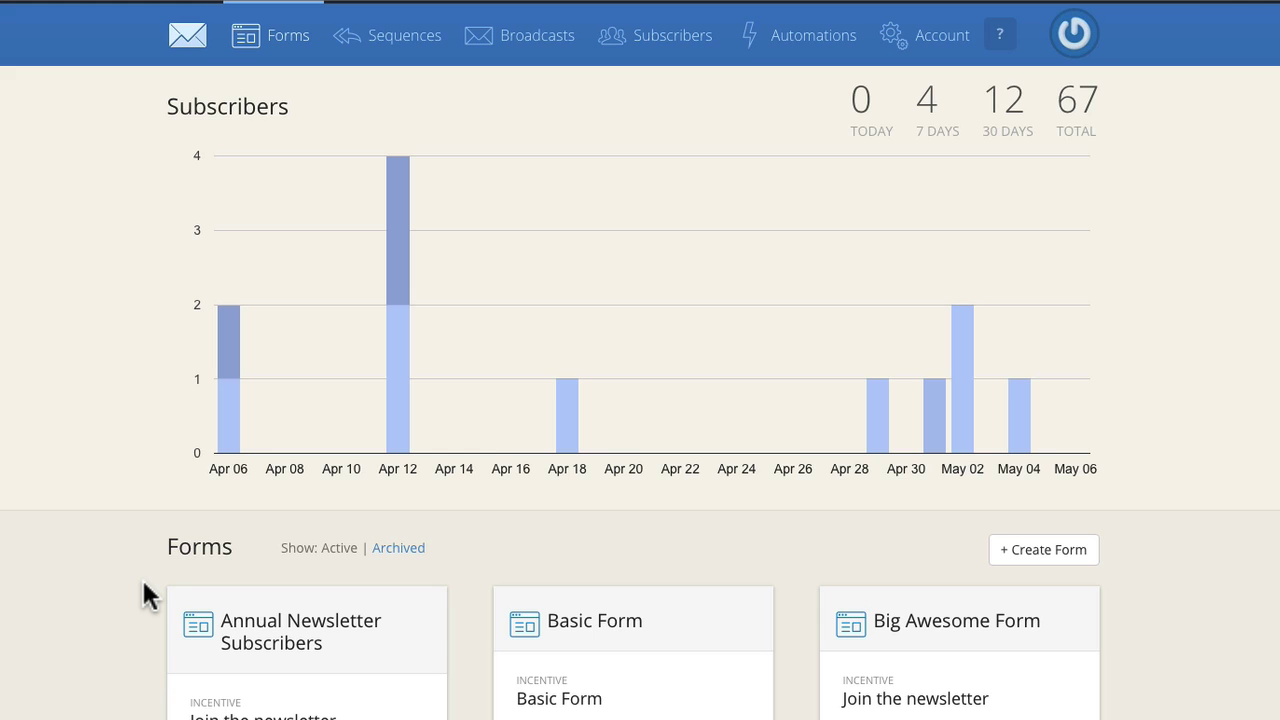
pyautogui.scroll(-3, 143, 594)
pyautogui.scroll(-6, 143, 594)
pyautogui.scroll(7, 143, 594)
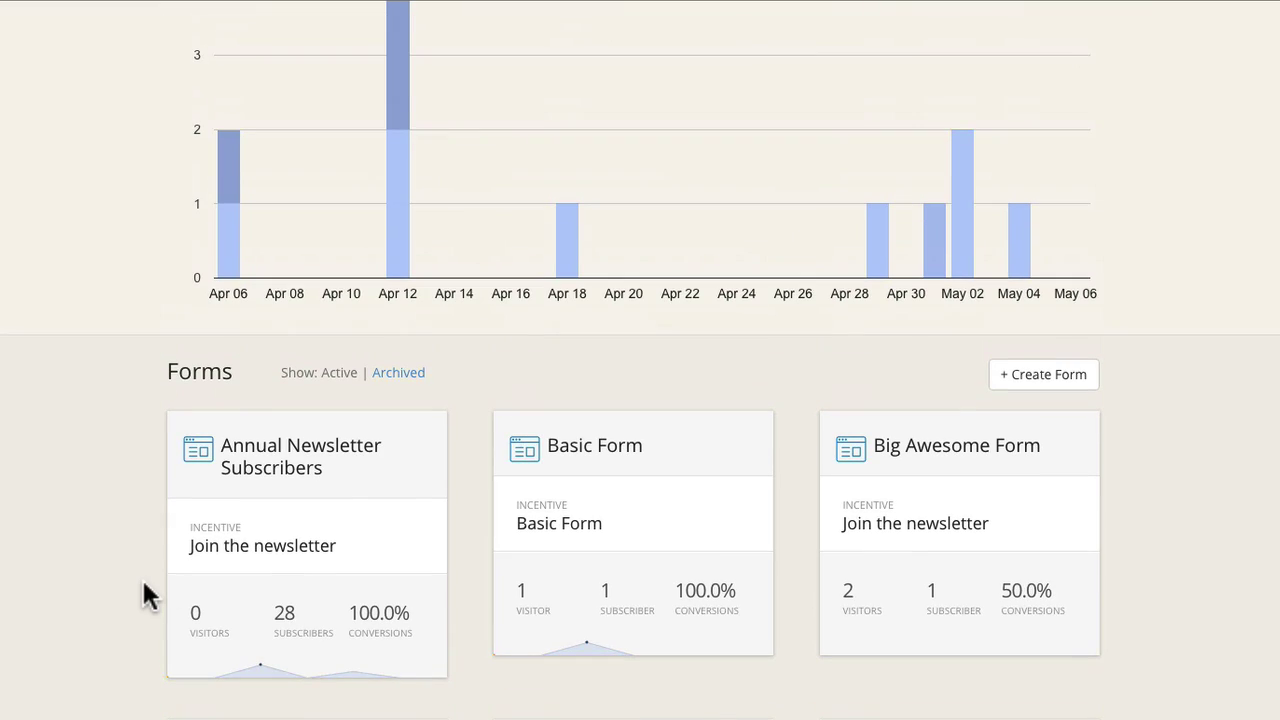
# - Inspect the Annual Newsletter Subscribers form's settings and subscriber stats, then return to Forms
pyautogui.click(358, 502)
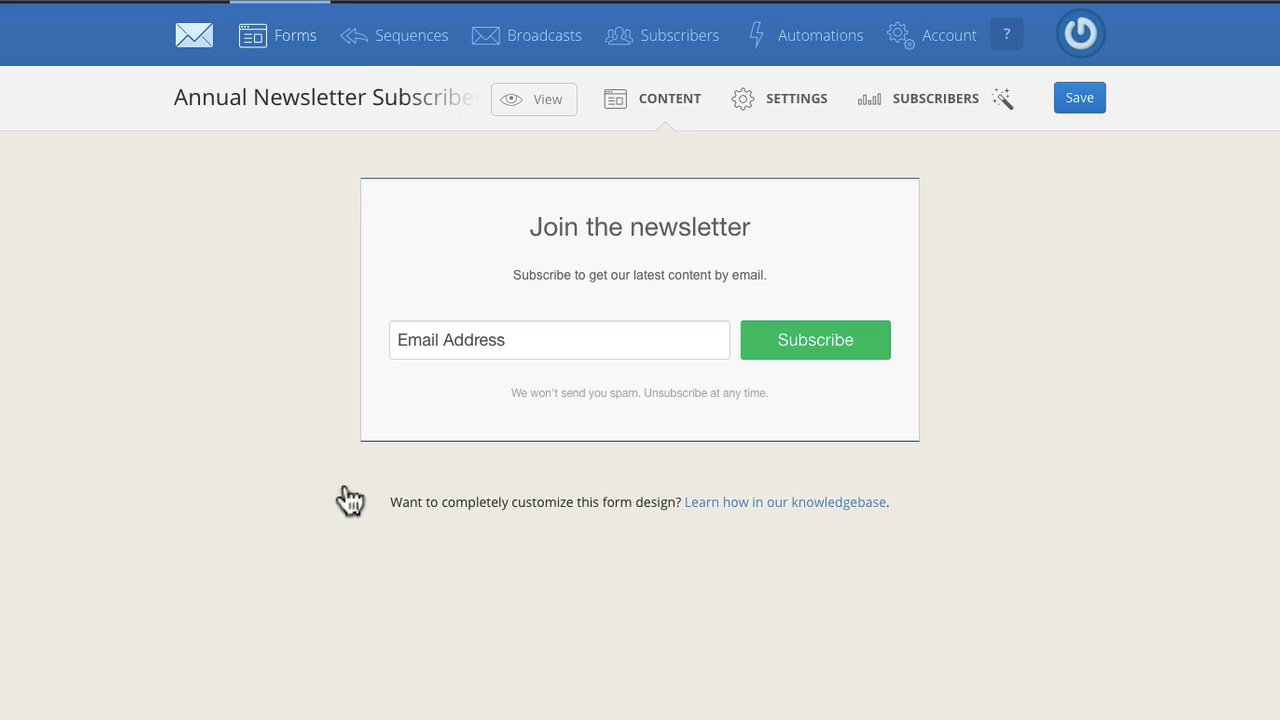
pyautogui.click(792, 100)
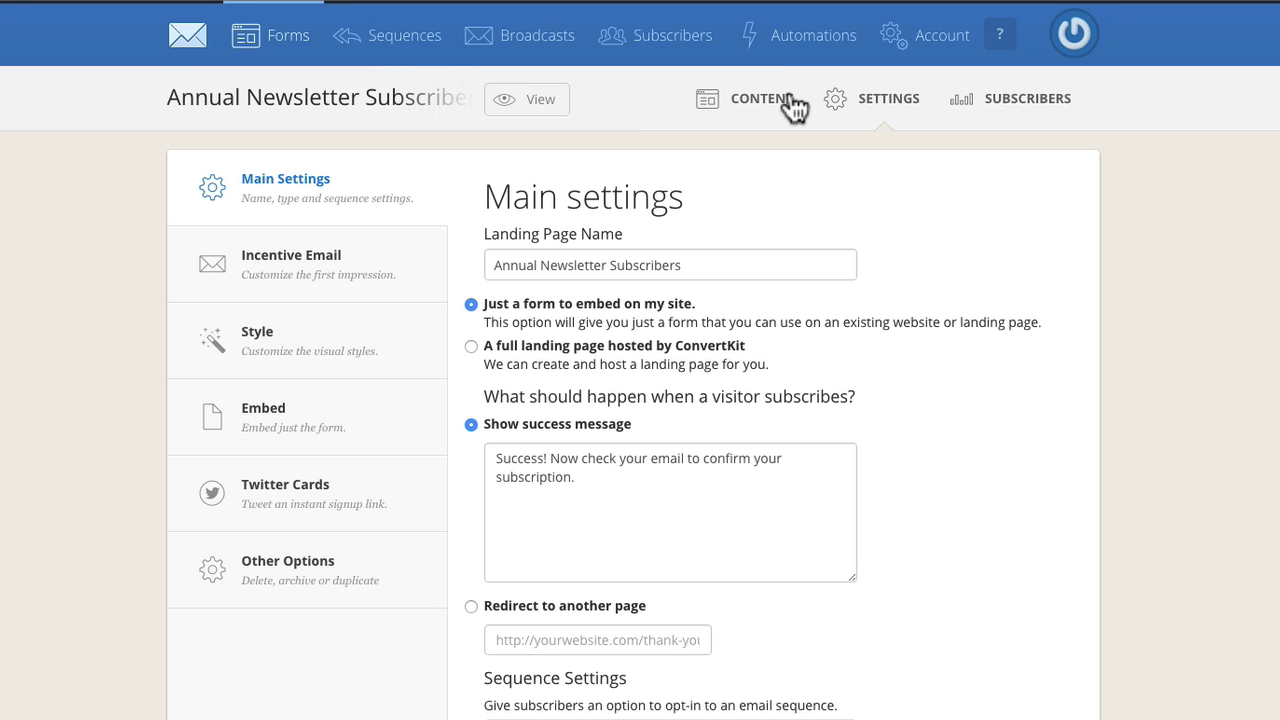
pyautogui.click(1022, 105)
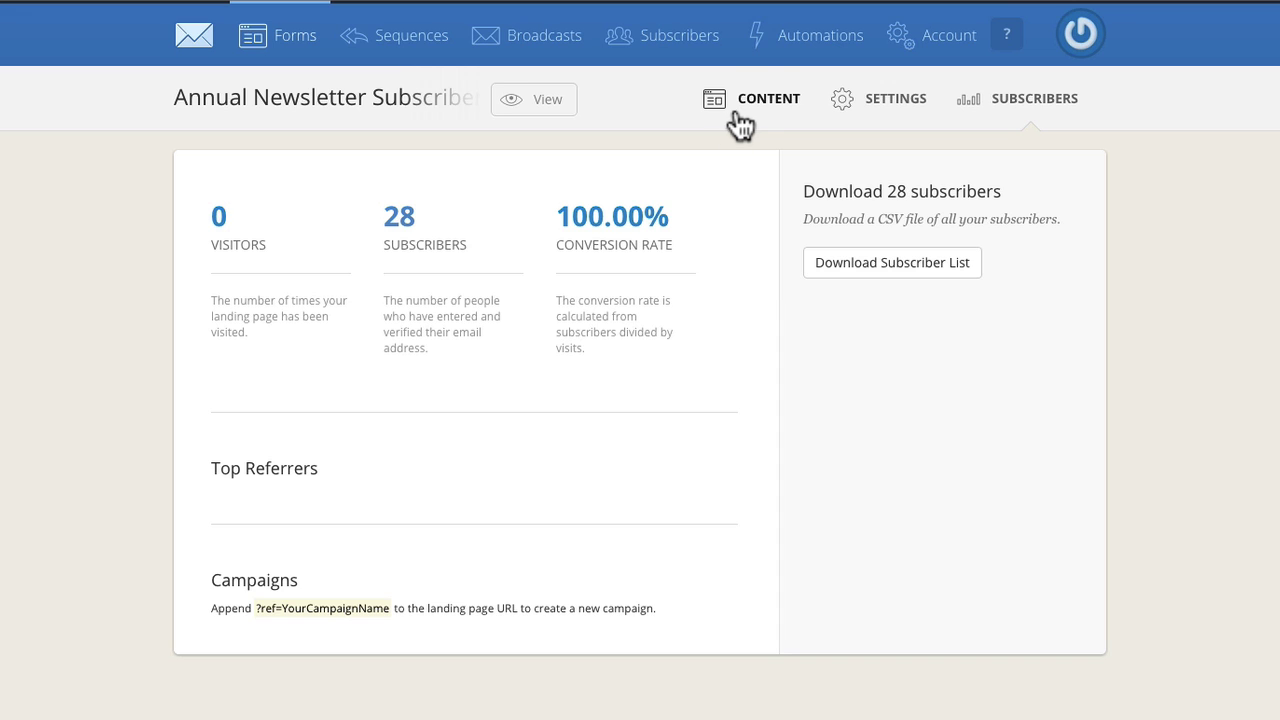
pyautogui.click(300, 45)
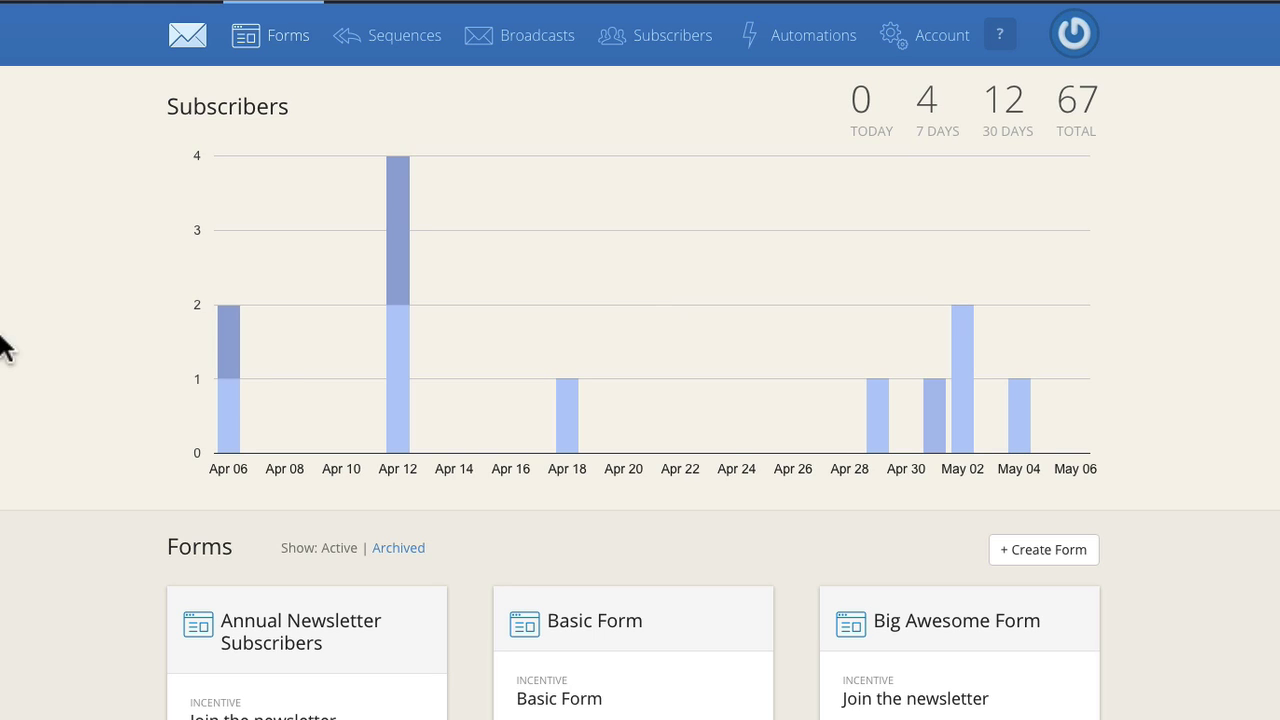
# - Create a new embeddable form using the name-and-email style and show its settings
pyautogui.click(1090, 558)
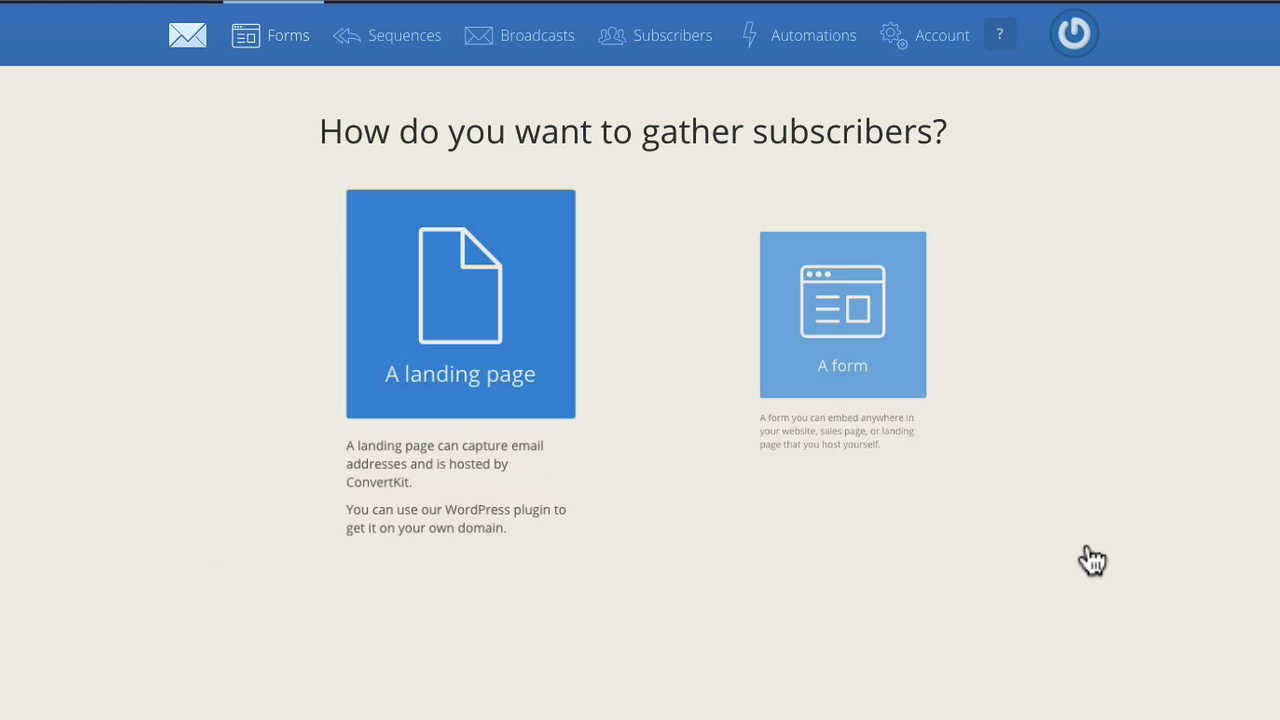
pyautogui.click(874, 322)
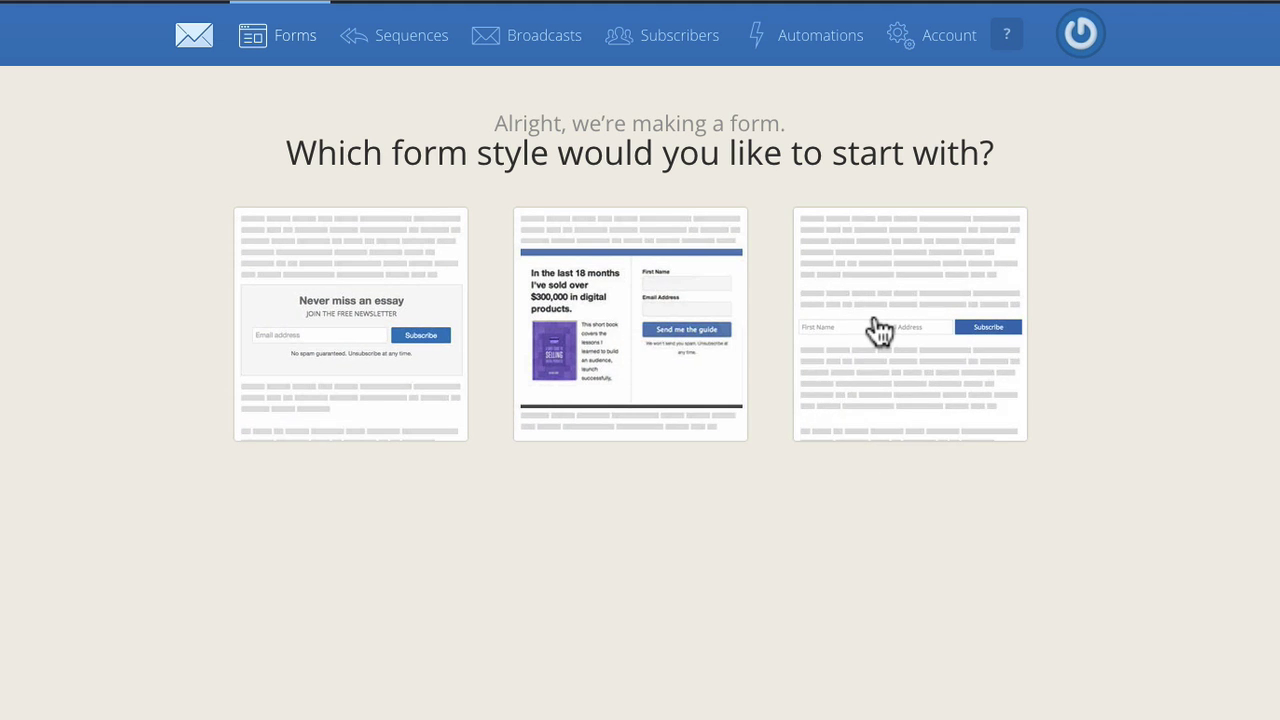
pyautogui.click(688, 340)
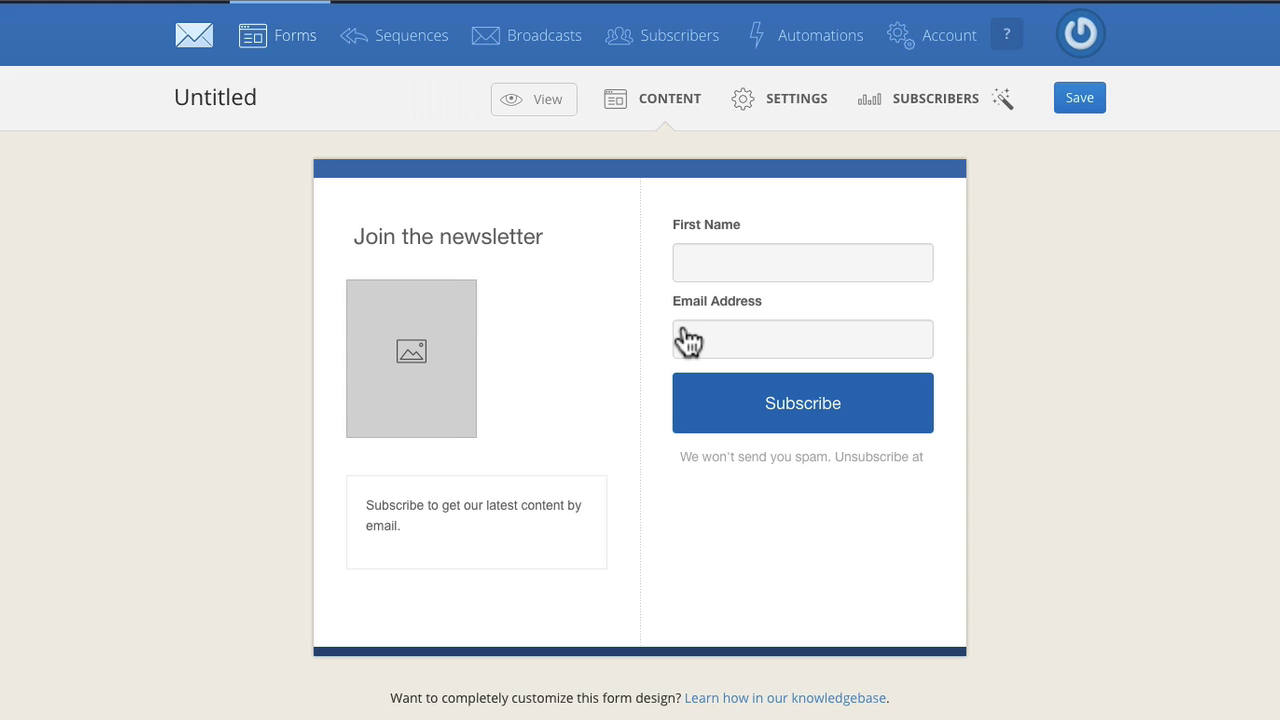
pyautogui.click(752, 120)
# - Rename the Untitled form to 'OptimizePress Test' and save it
pyautogui.doubleClick(558, 262)
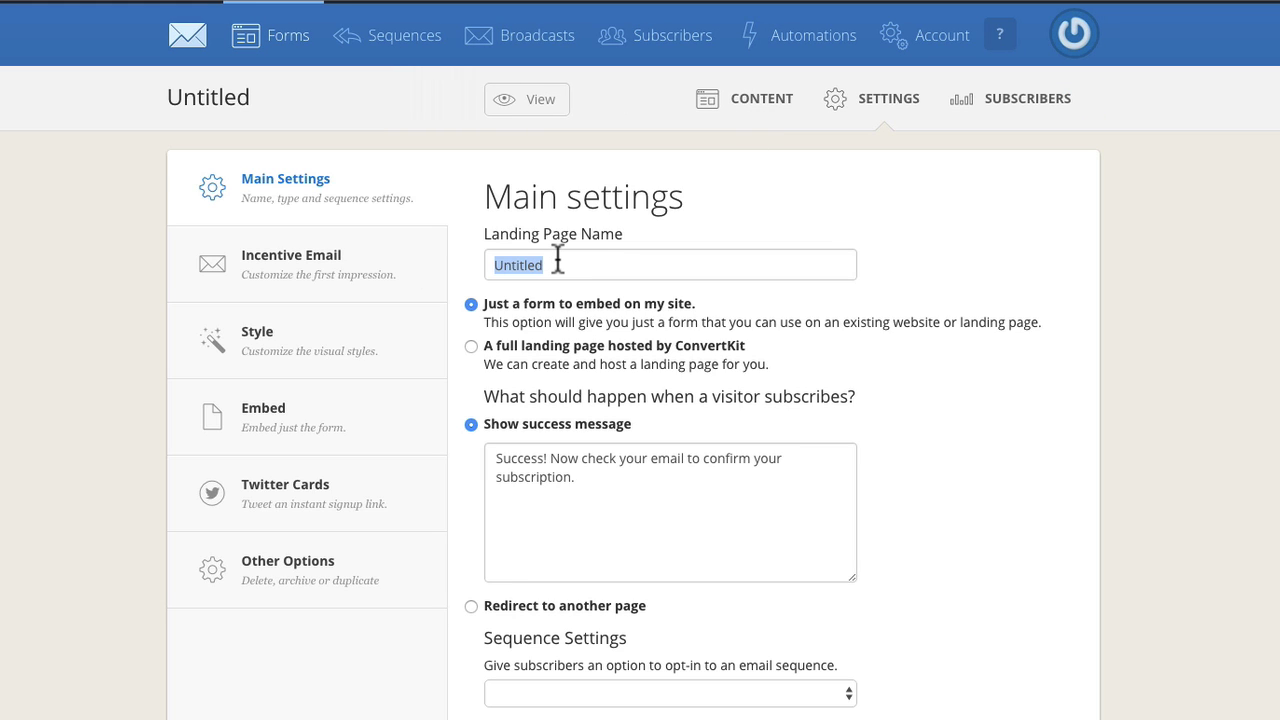
pyautogui.write('OP')
pyautogui.press('BackSpace')
pyautogui.write('ptimize')
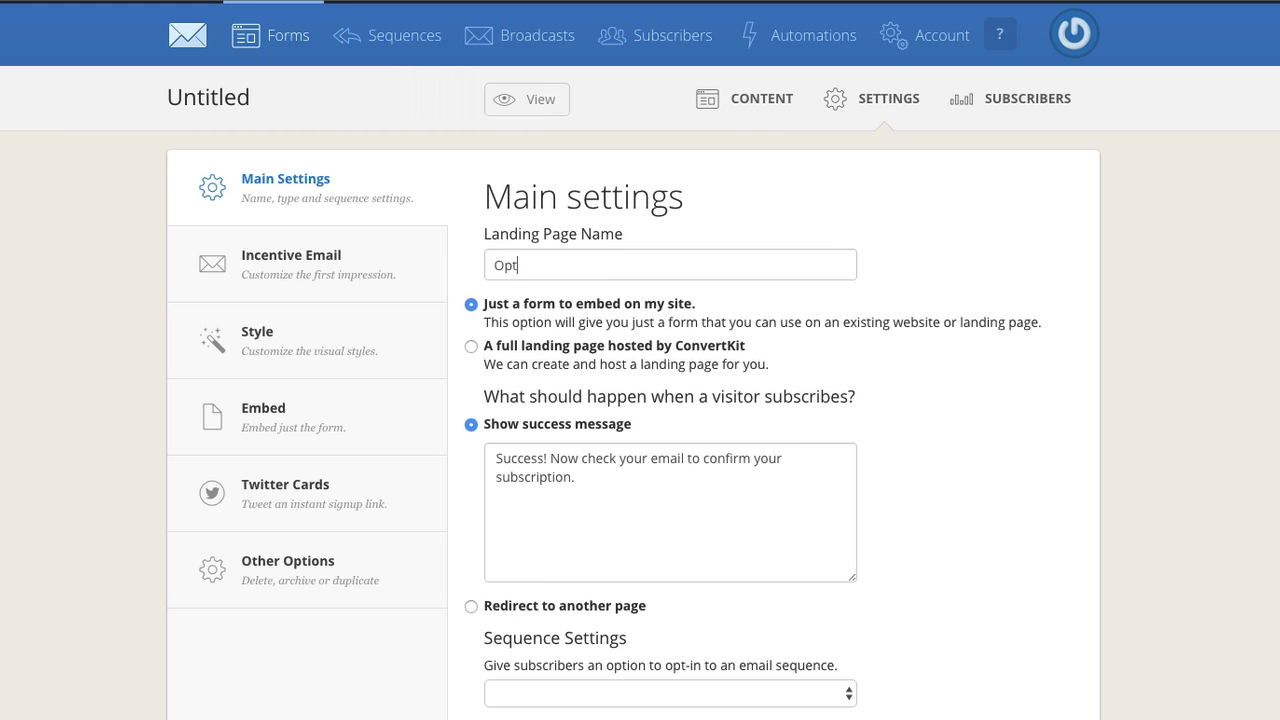
pyautogui.write('Pres')
pyautogui.press('BackSpace')
pyautogui.press('BackSpace')
pyautogui.press('BackSpace')
pyautogui.write('e')
pyautogui.press('BackSpace')
pyautogui.write('resss')
pyautogui.press('BackSpace')
pyautogui.write('Test')
pyautogui.press('Return')
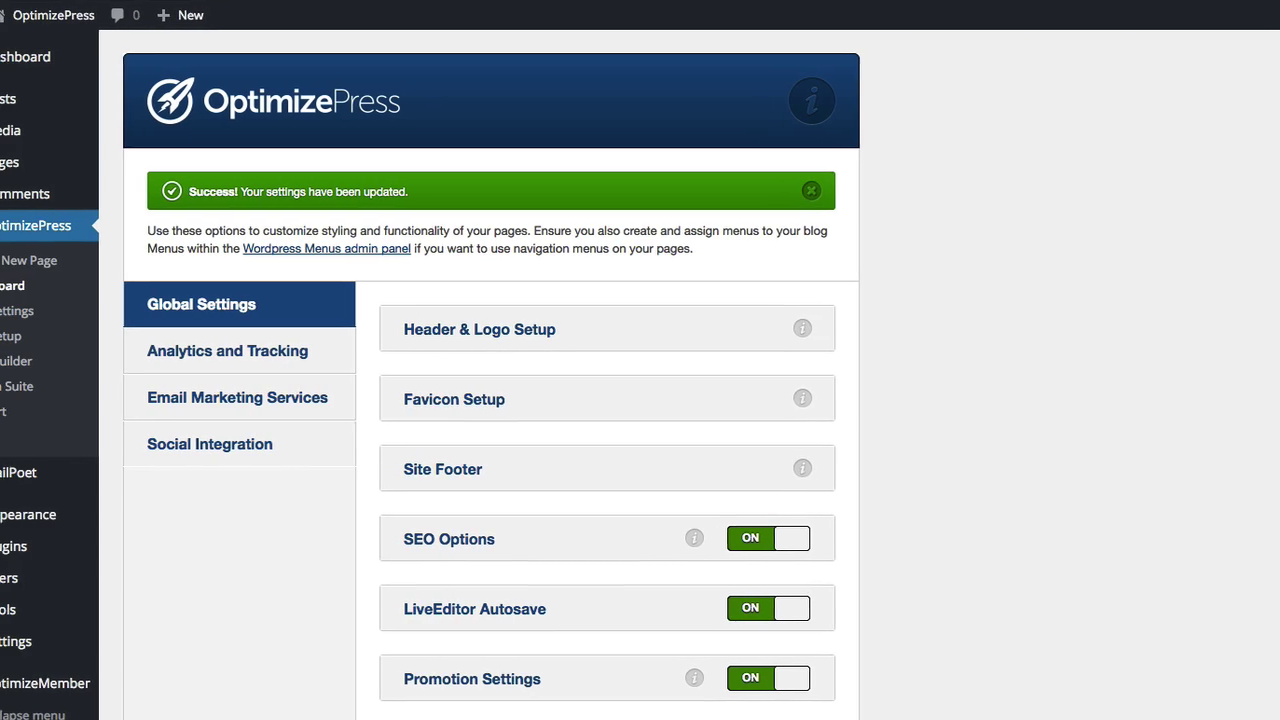
# - Open Offer Sales Page in the OptimizePress Live Editor from All Pages
pyautogui.moveTo(64, 164)
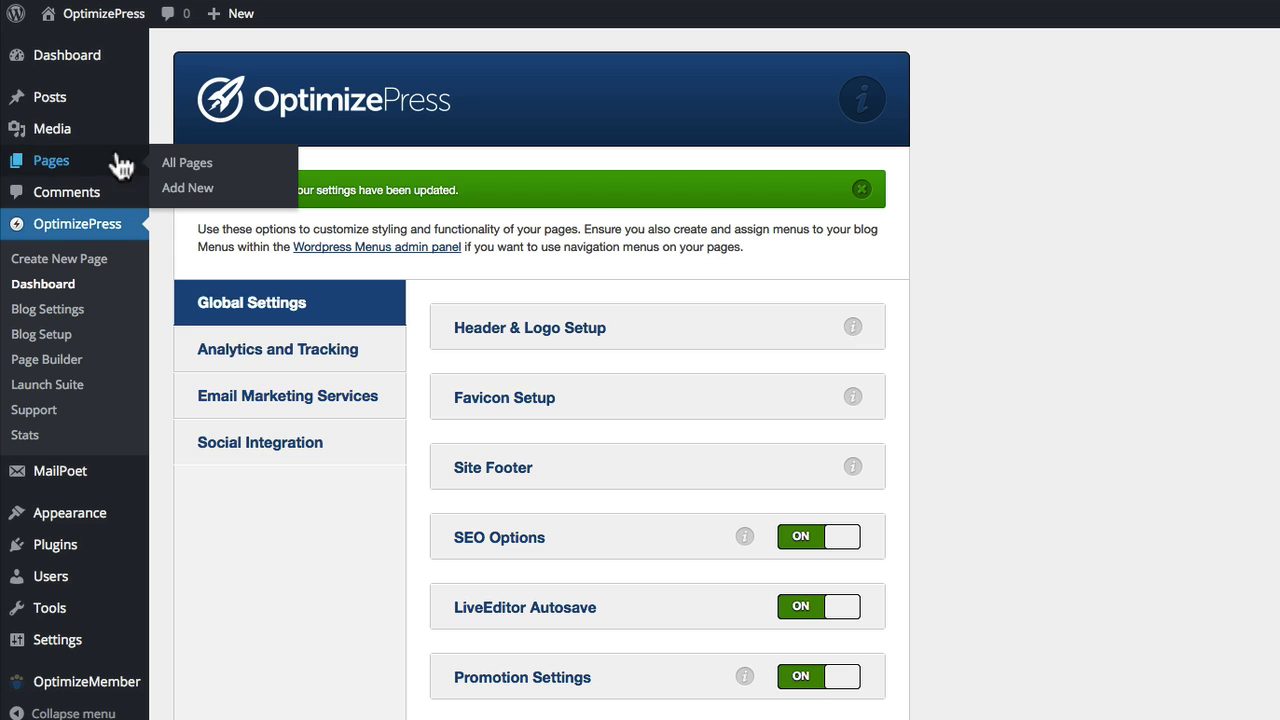
pyautogui.click(168, 168)
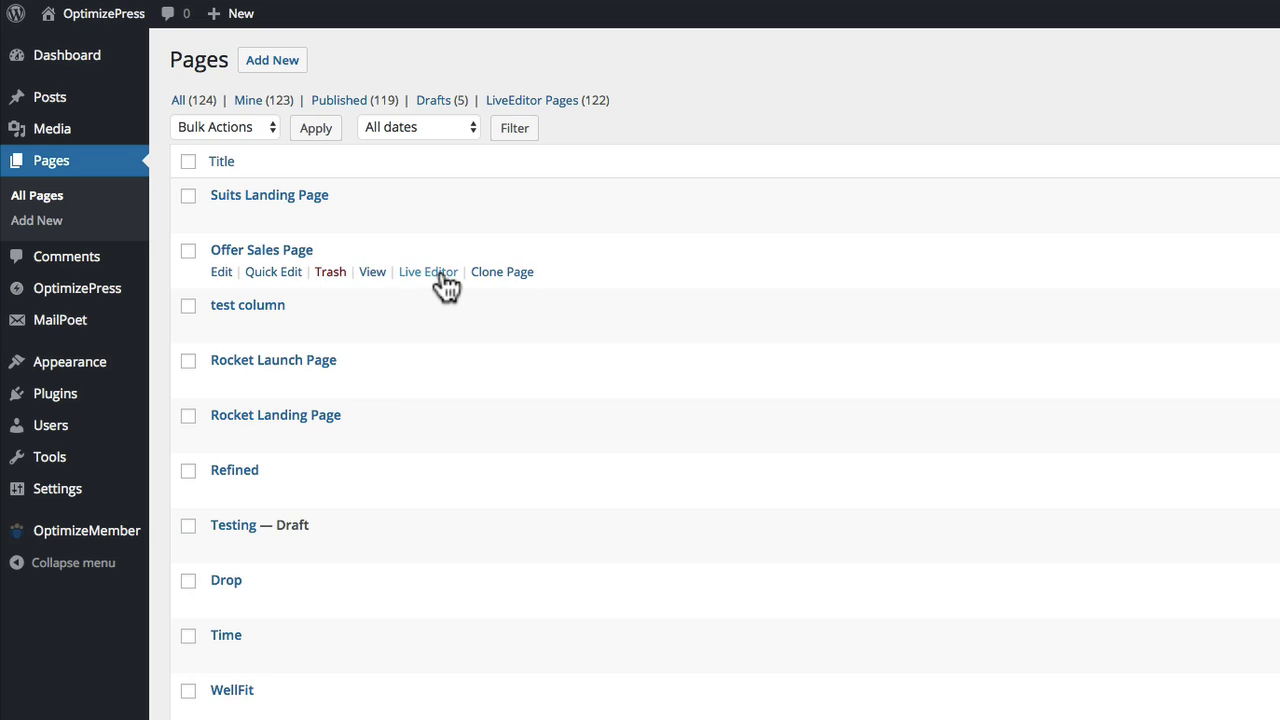
pyautogui.click(438, 274)
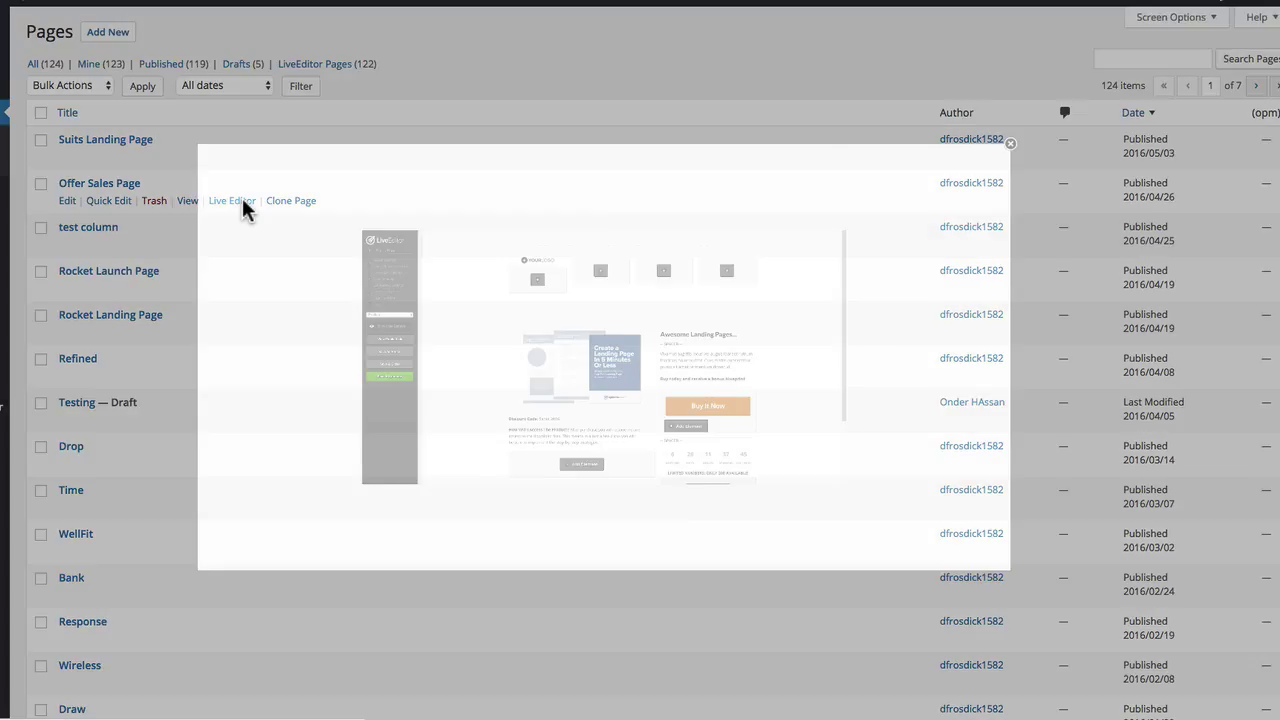
# - Edit the page's opt-in element to reach its Step 3 Optin Box settings
pyautogui.scroll(-3, 863, 408)
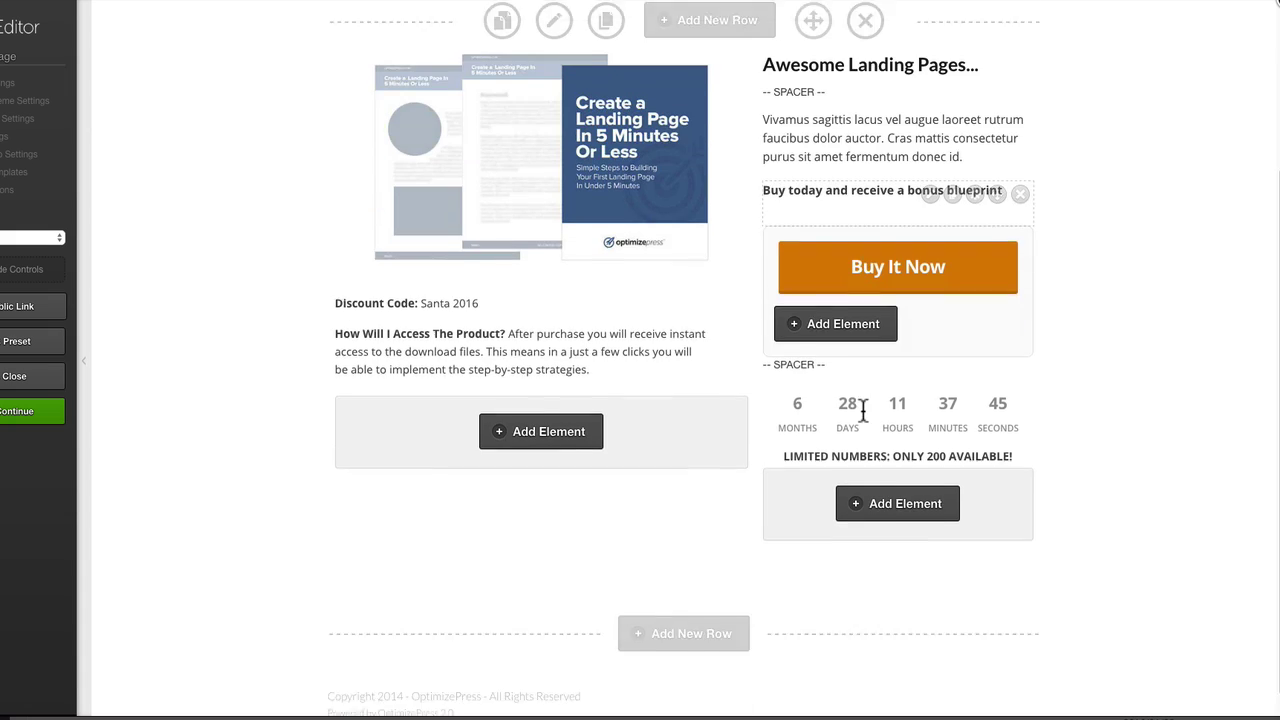
pyautogui.scroll(3, 863, 408)
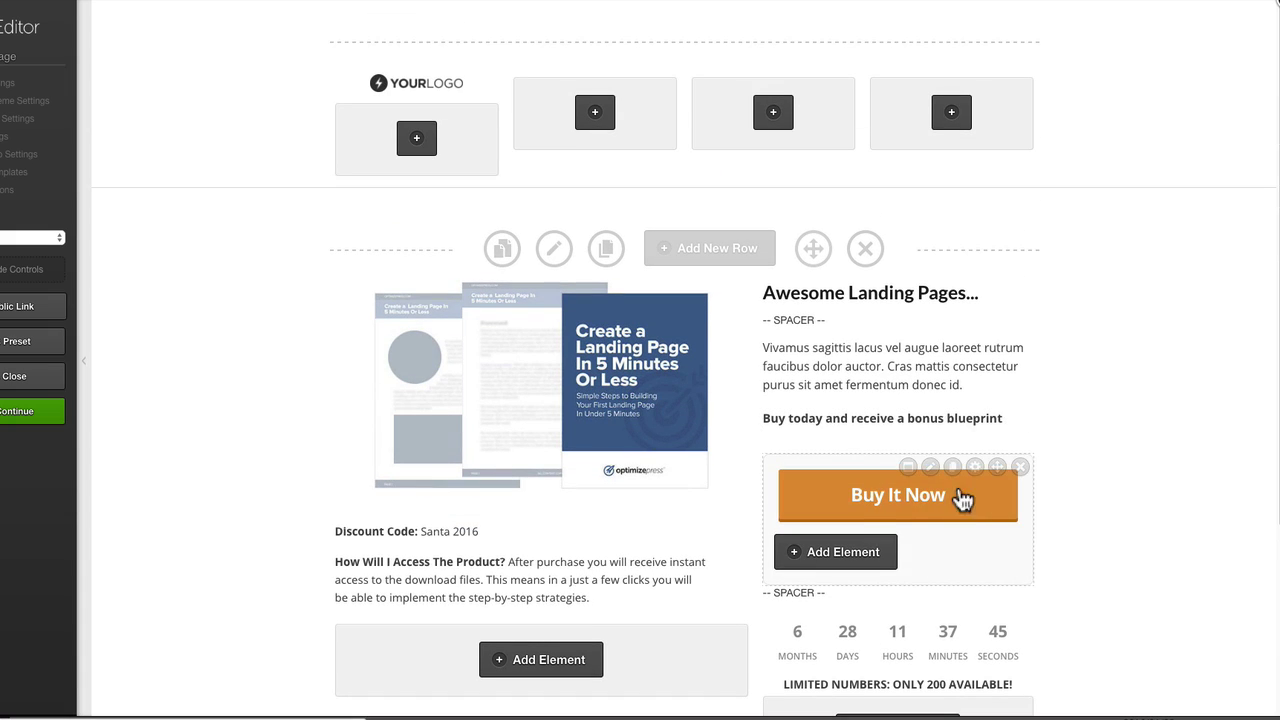
pyautogui.scroll(-1, 930, 480)
pyautogui.scroll(-2, 935, 483)
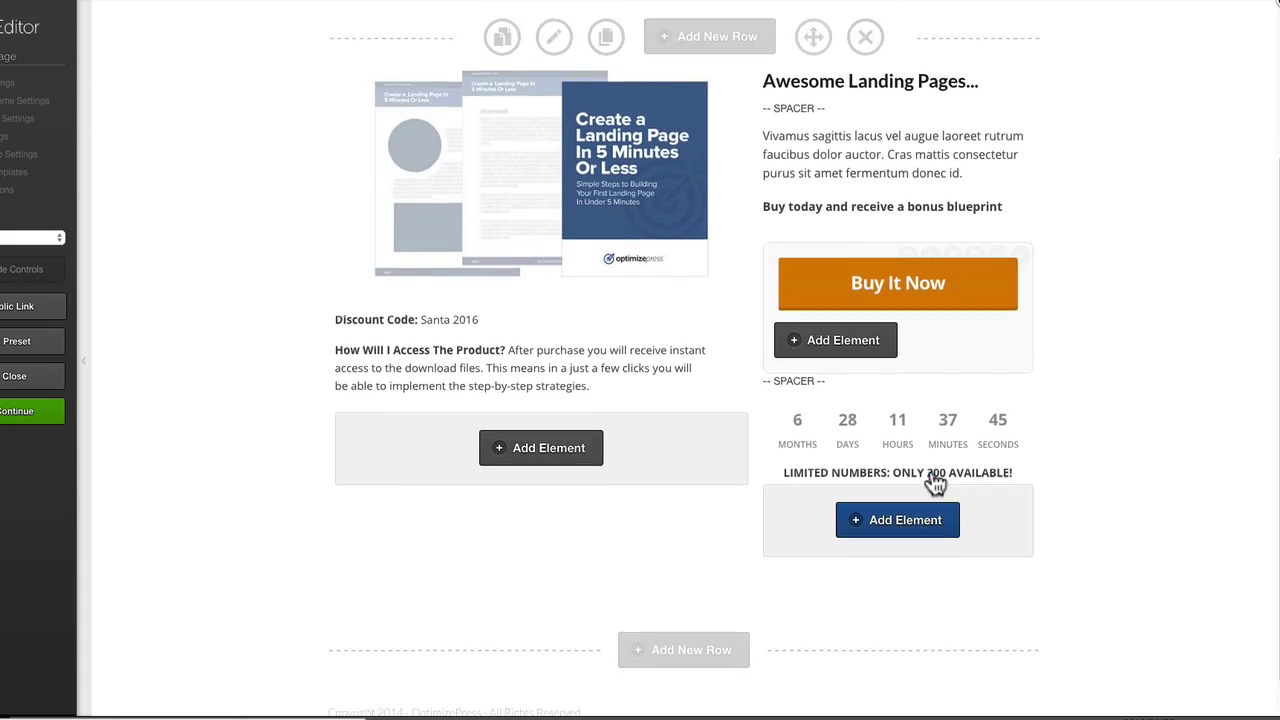
pyautogui.scroll(3, 934, 486)
pyautogui.click(931, 467)
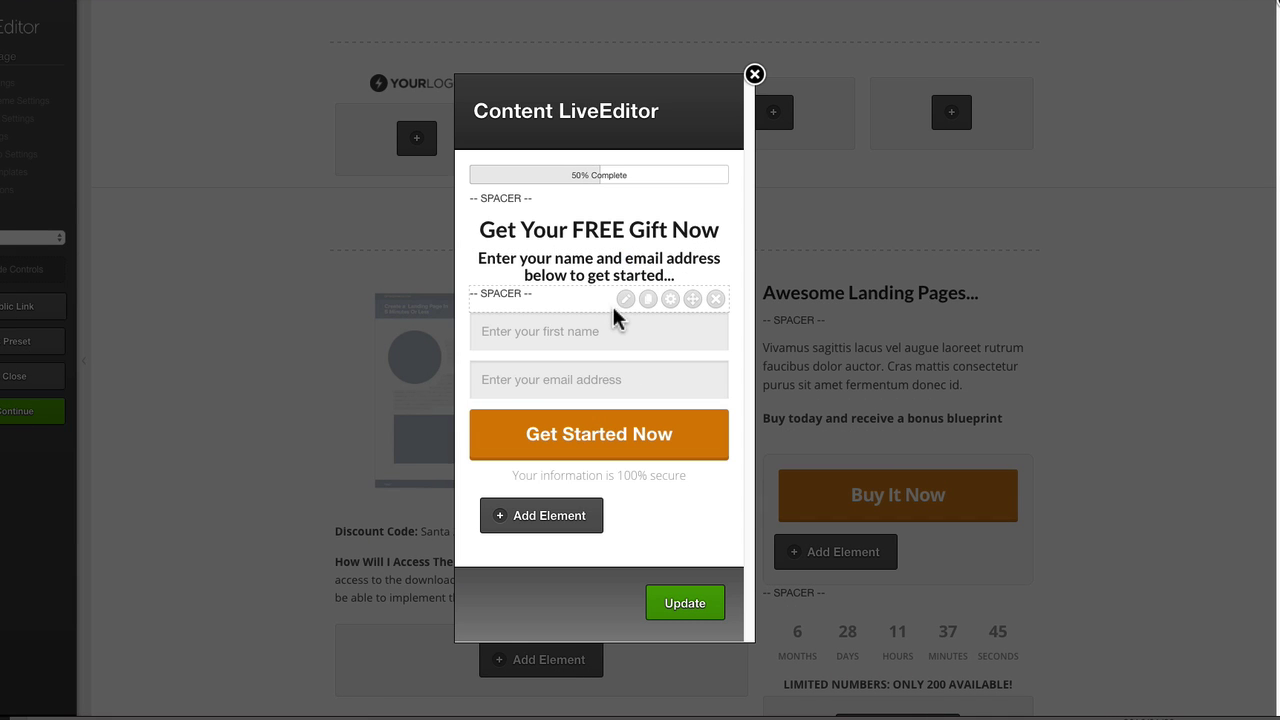
pyautogui.click(626, 297)
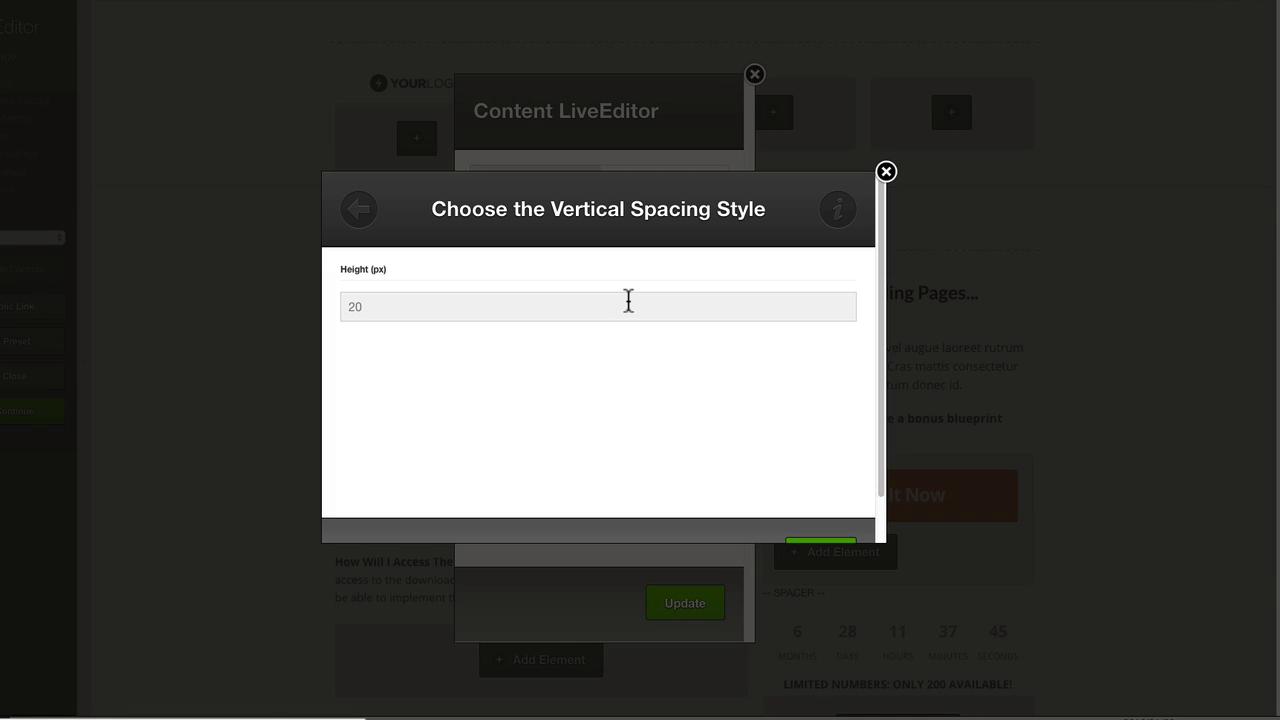
pyautogui.click(358, 210)
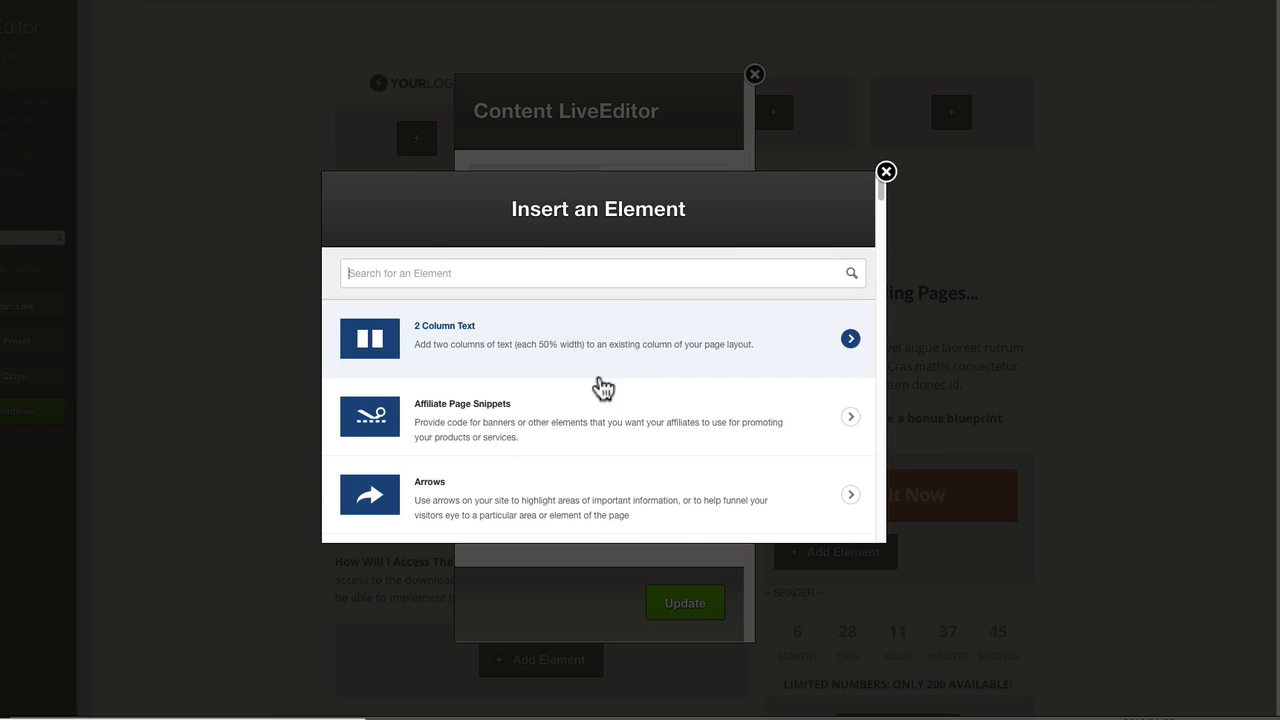
pyautogui.click(886, 172)
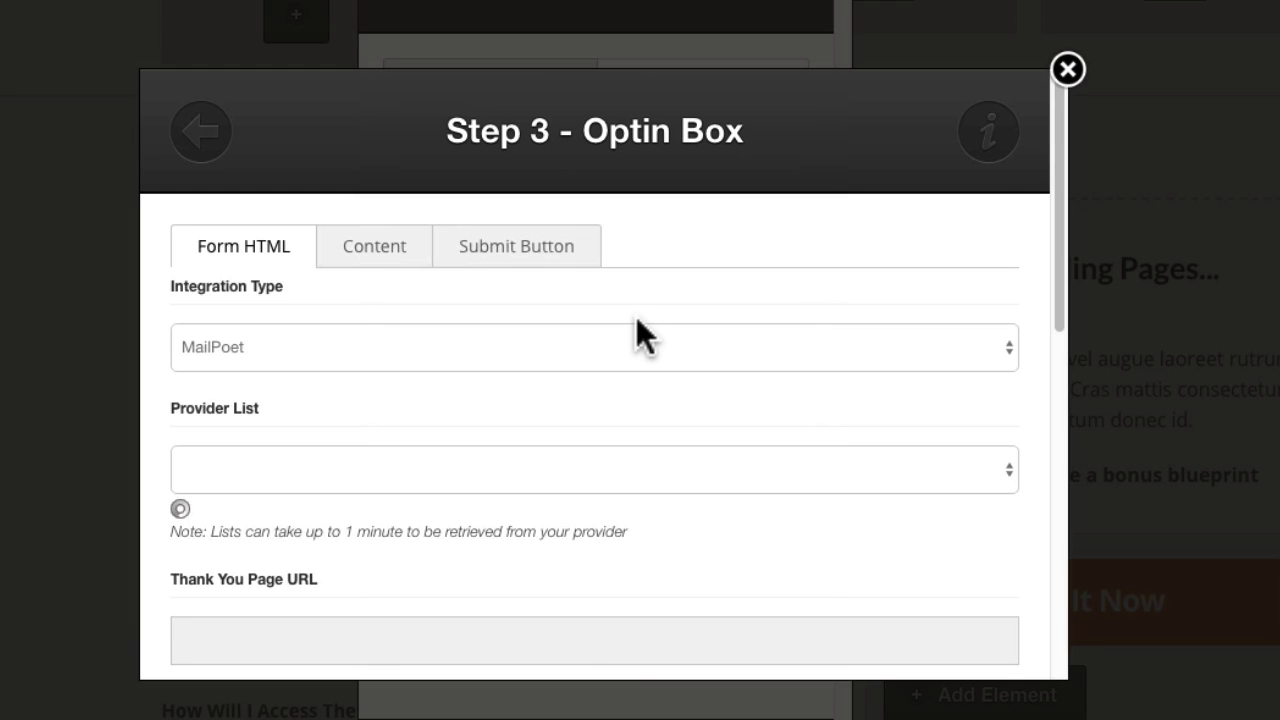
# - Set the opt-in's integration type to ConvertKit with OptimizePress Test as the provider list
pyautogui.click(615, 352)
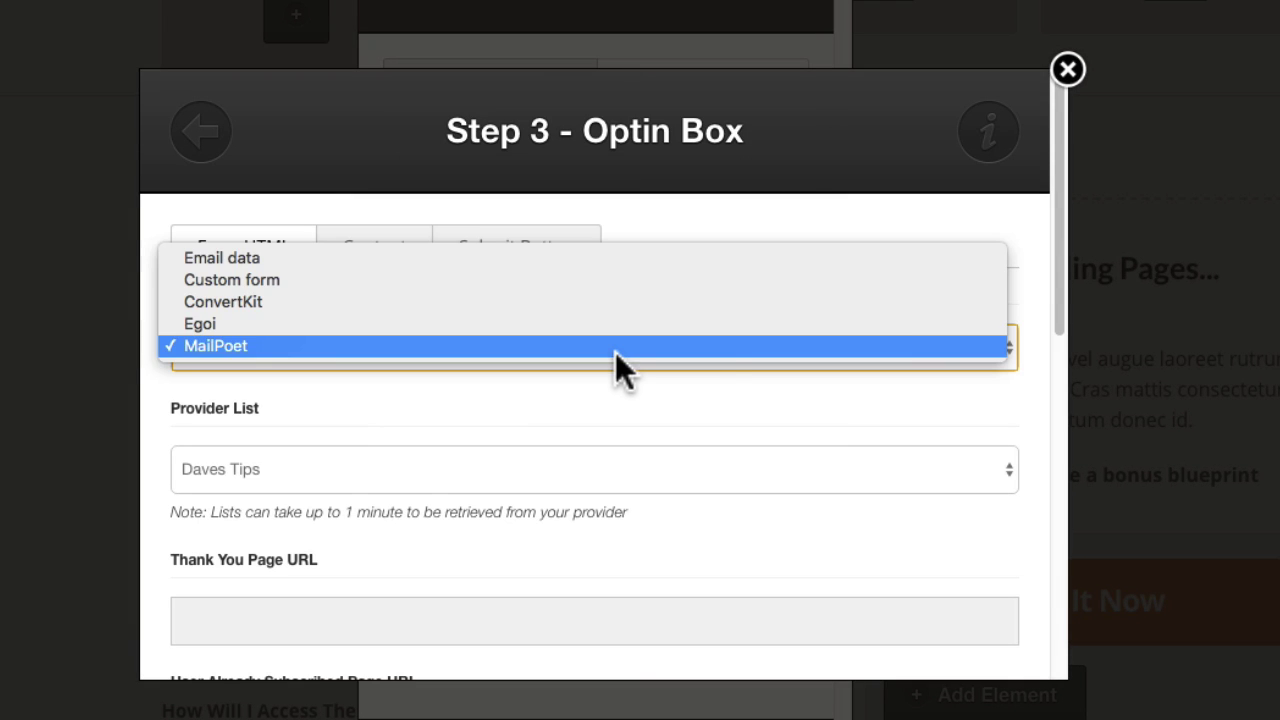
pyautogui.click(543, 298)
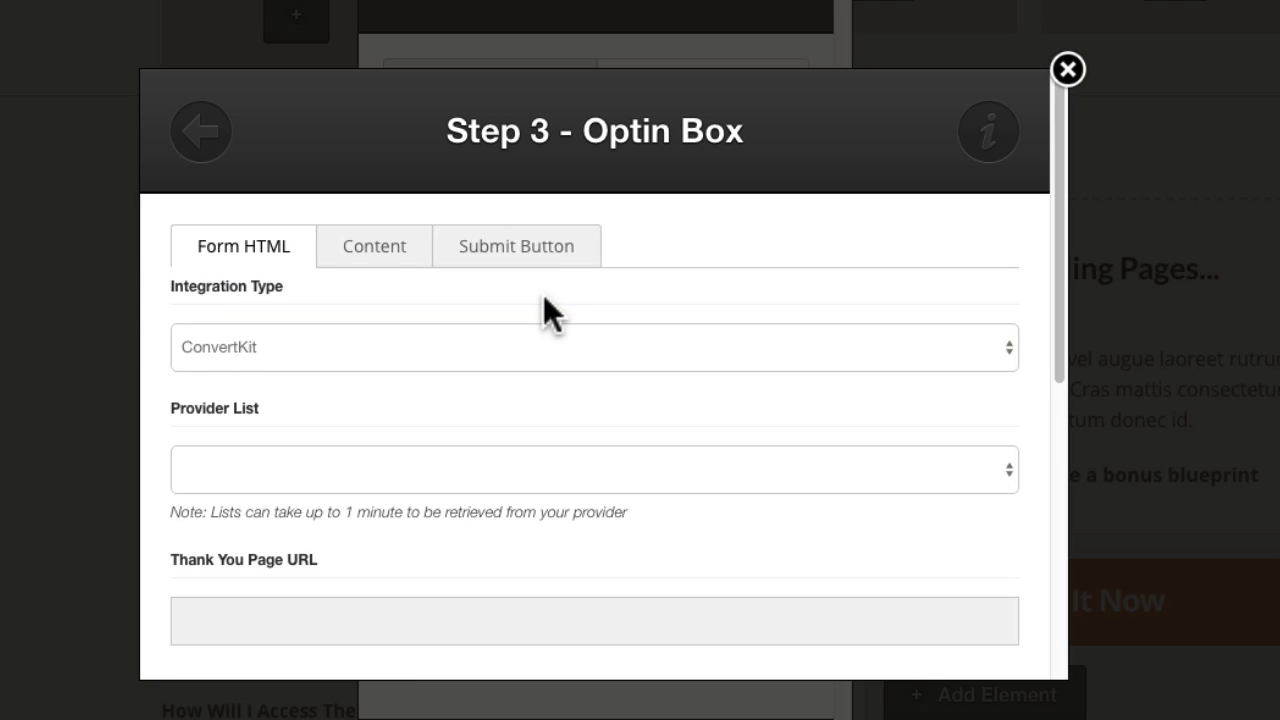
pyautogui.click(370, 470)
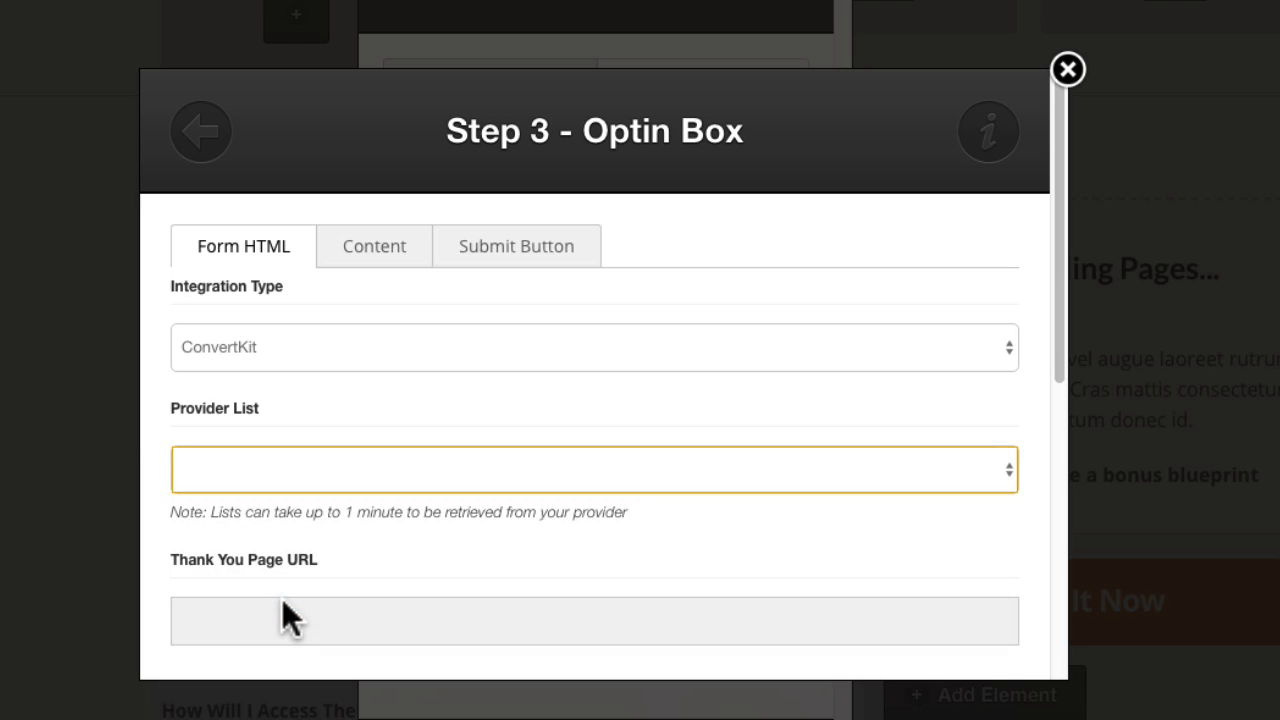
pyautogui.click(1031, 472)
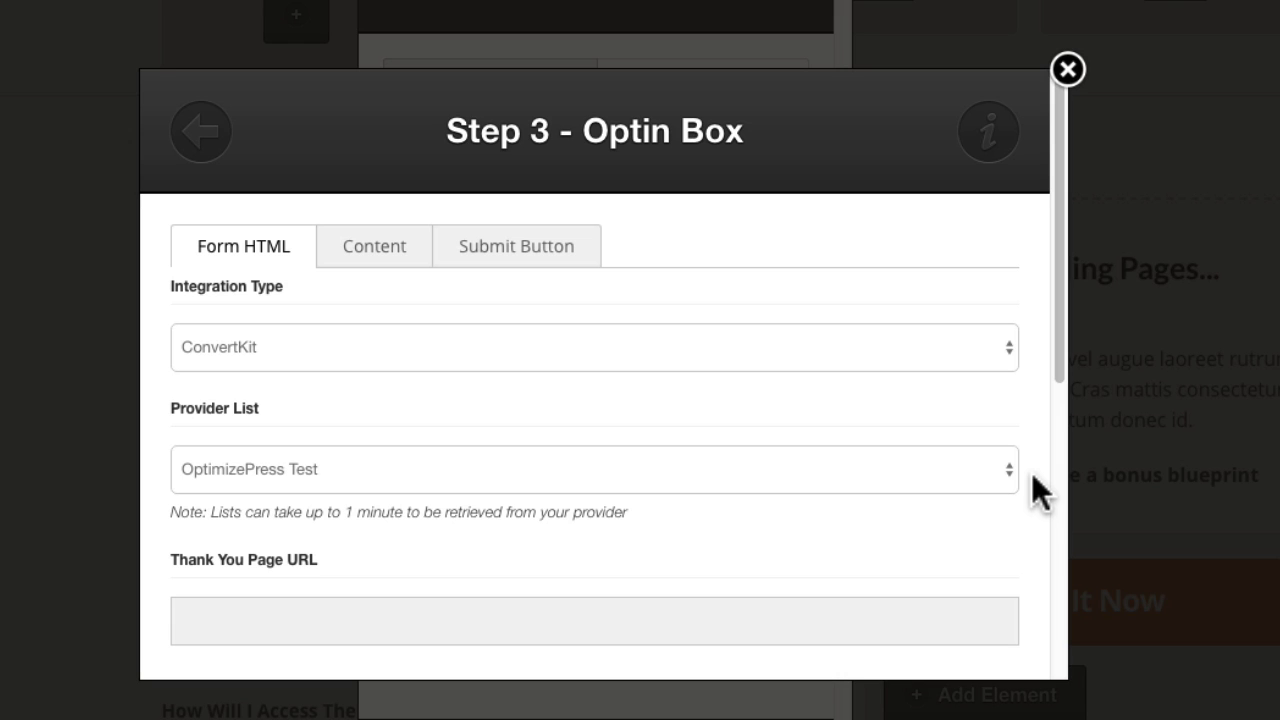
pyautogui.click(994, 471)
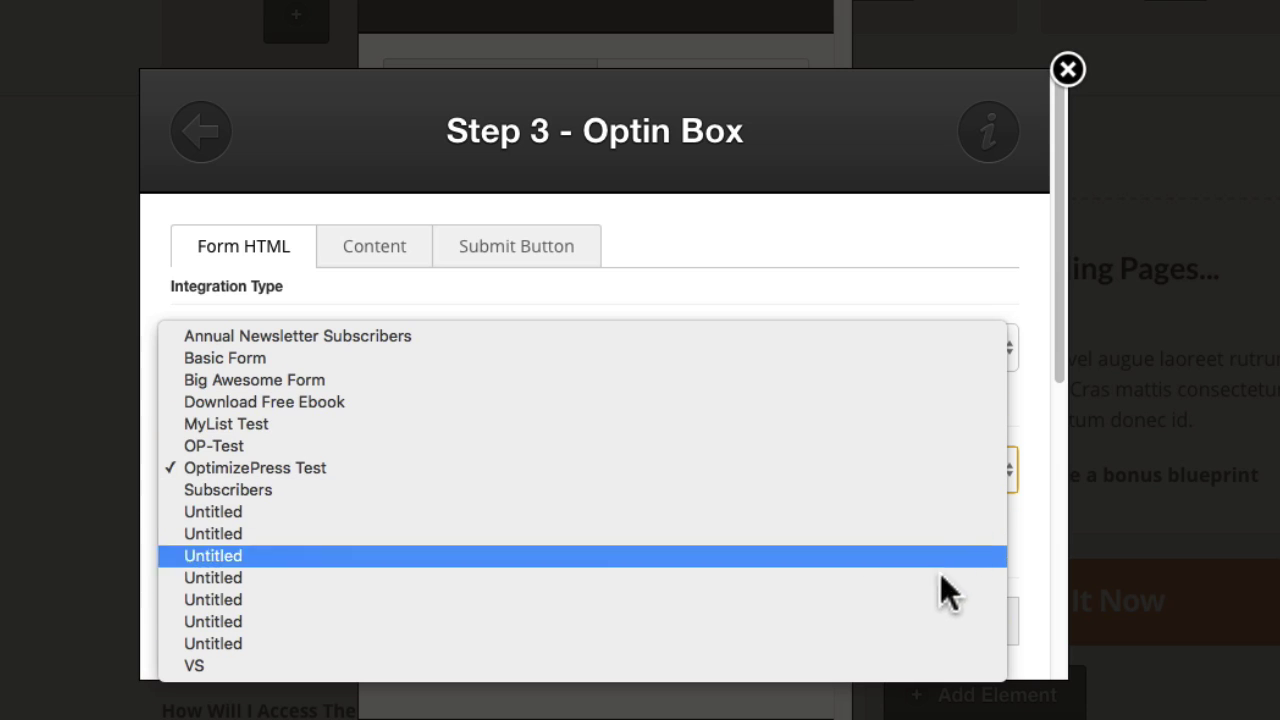
pyautogui.click(1050, 466)
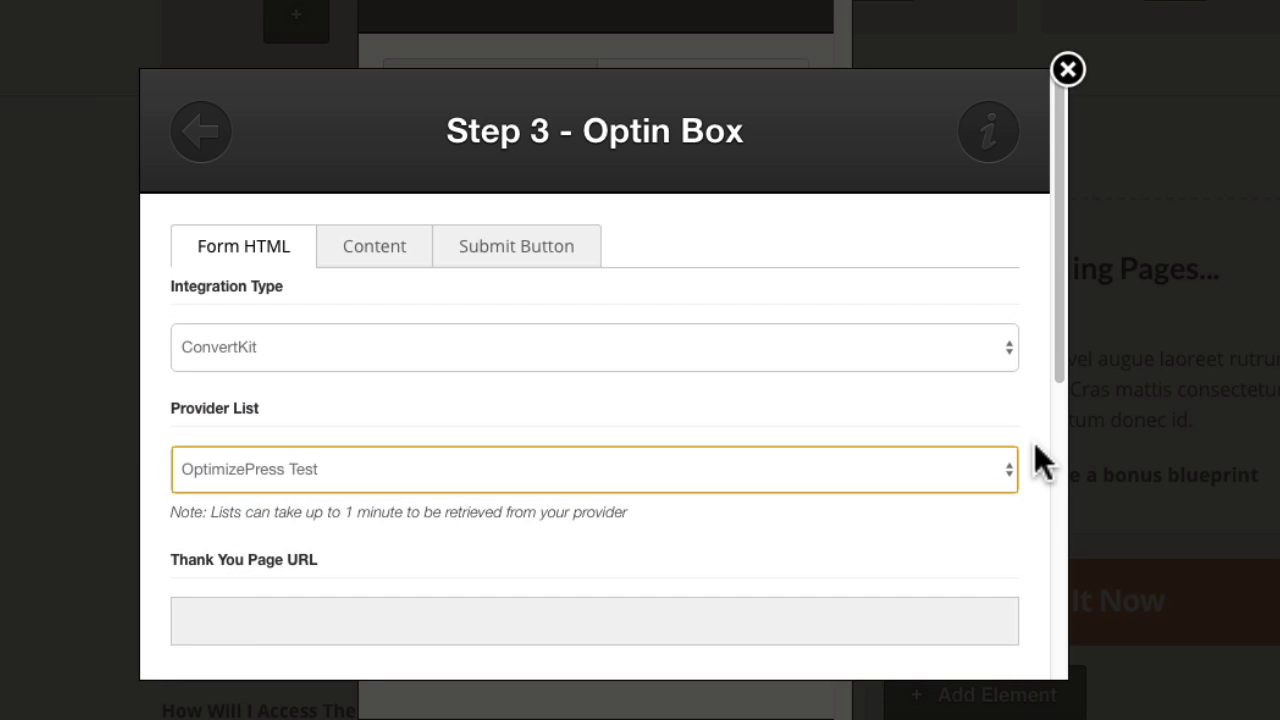
# - Map the required name field to Name and insert the opt-in box into the page
pyautogui.scroll(-3, 1036, 445)
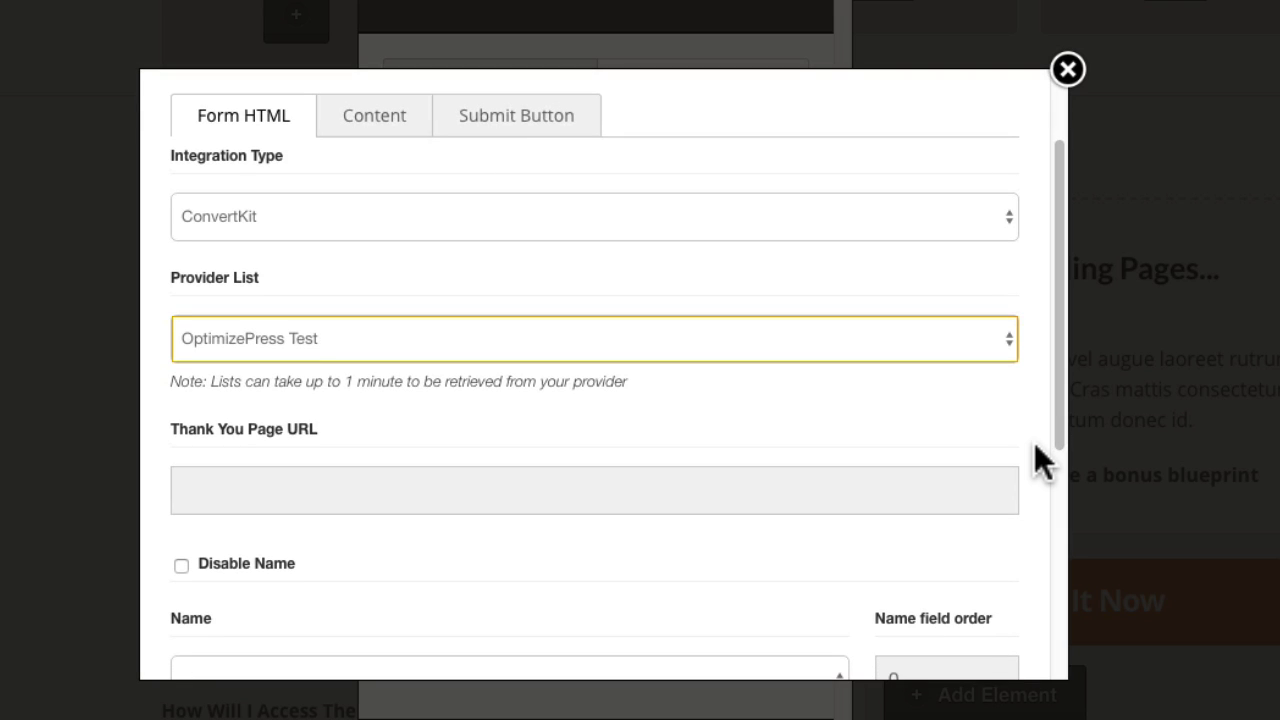
pyautogui.scroll(-5, 1036, 443)
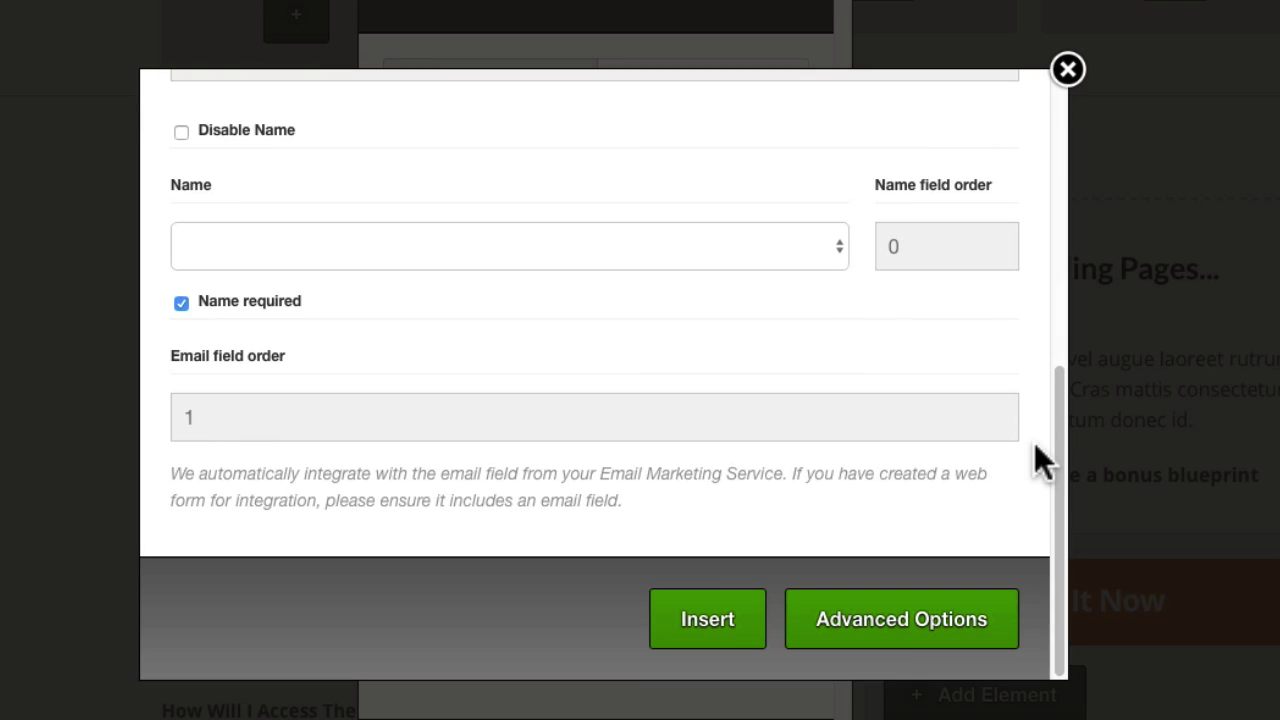
pyautogui.click(713, 605)
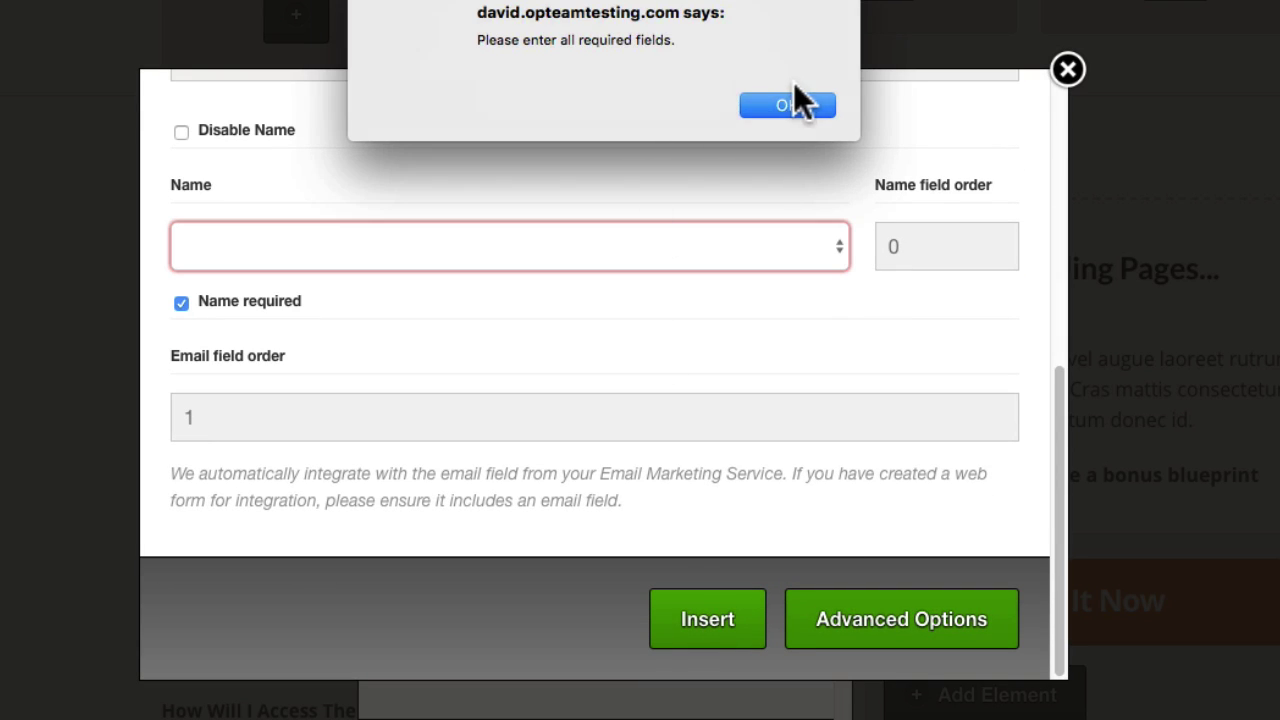
pyautogui.click(794, 102)
pyautogui.scroll(1, 810, 340)
pyautogui.click(790, 318)
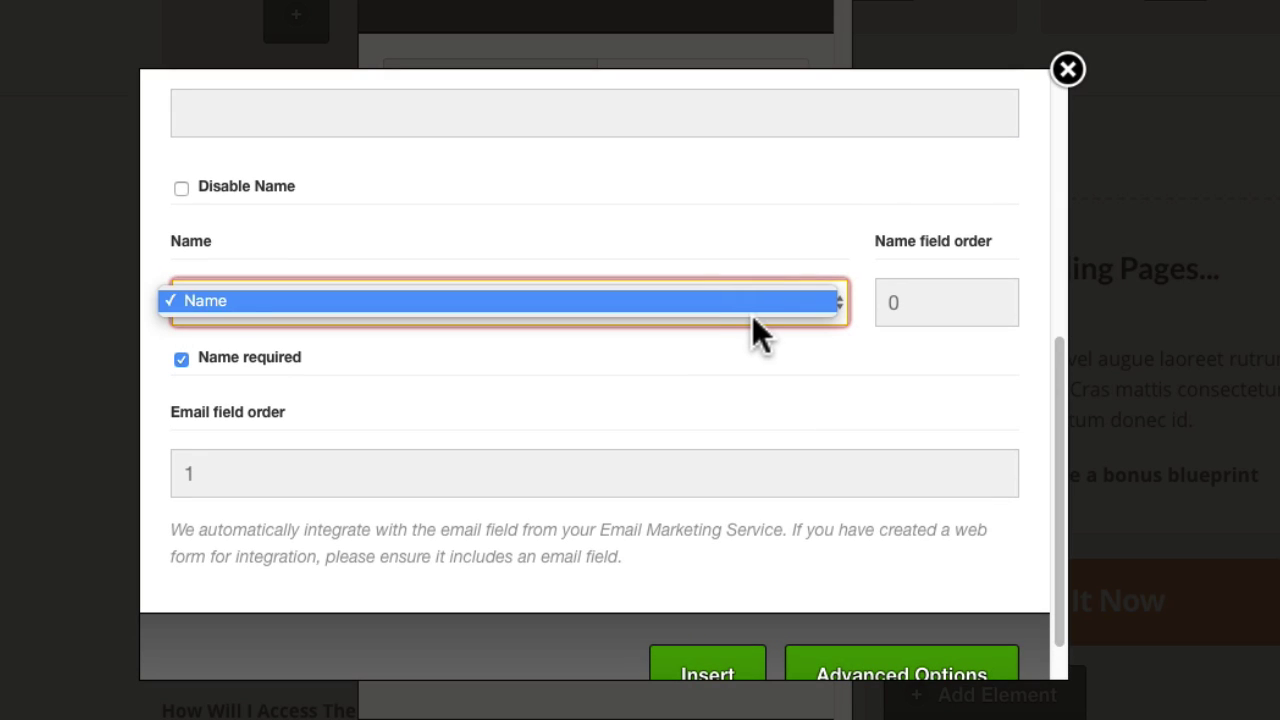
pyautogui.click(605, 300)
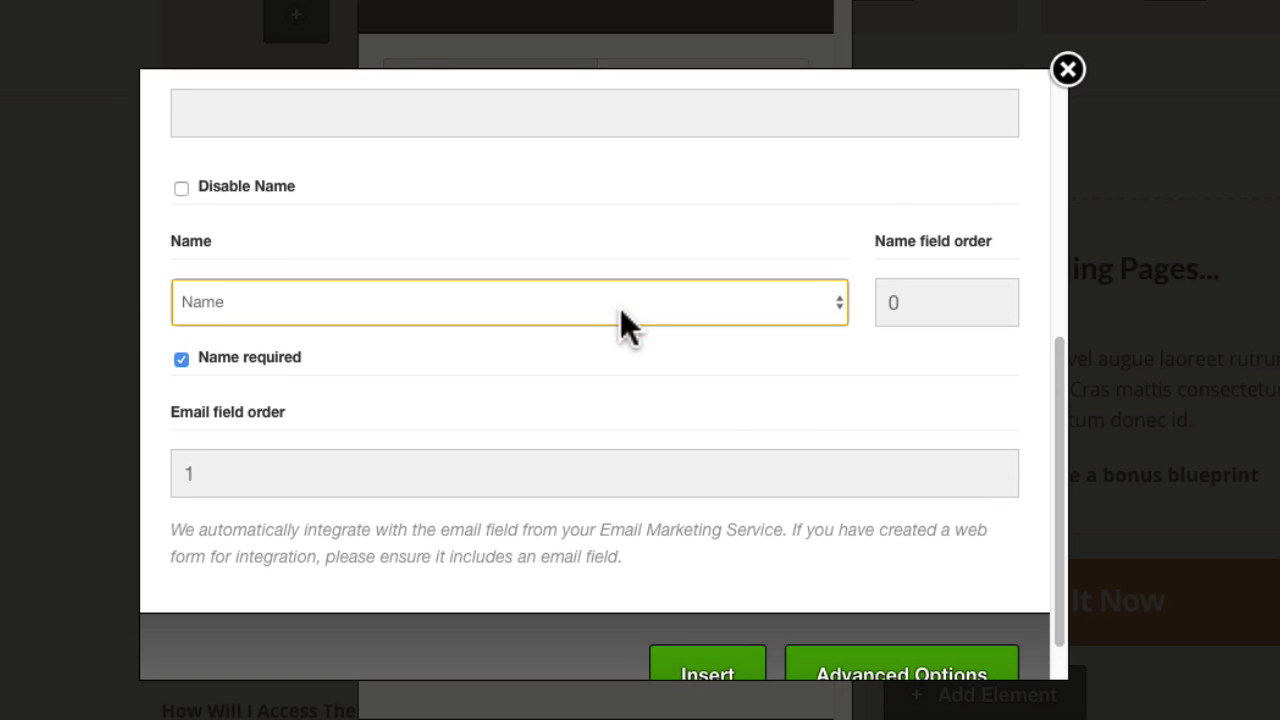
pyautogui.scroll(-1, 718, 378)
pyautogui.scroll(3, 526, 350)
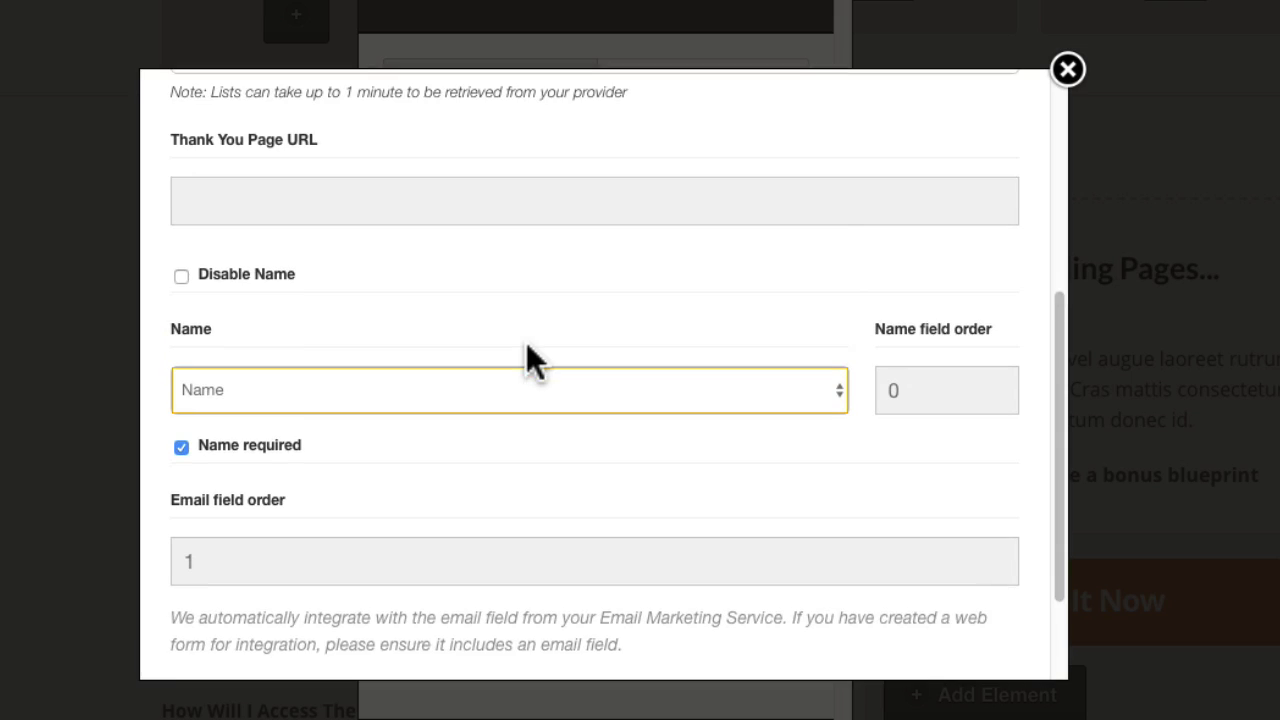
pyautogui.click(325, 195)
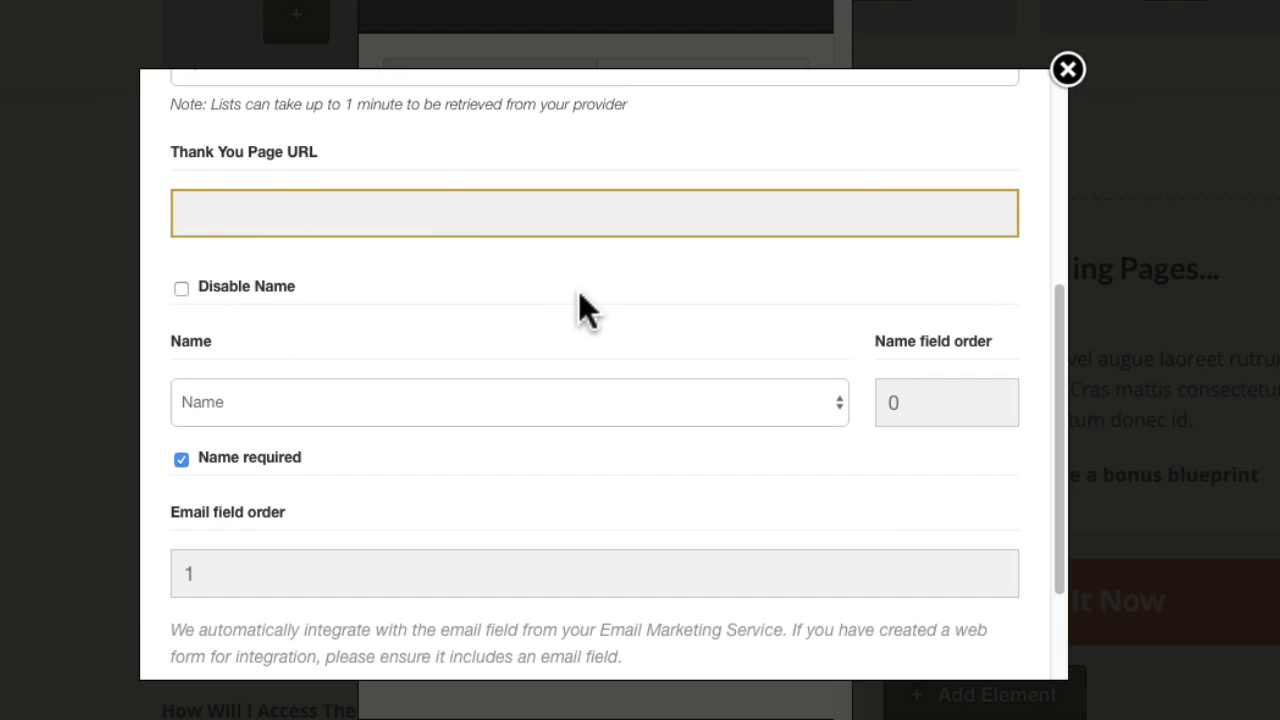
pyautogui.scroll(-3, 589, 290)
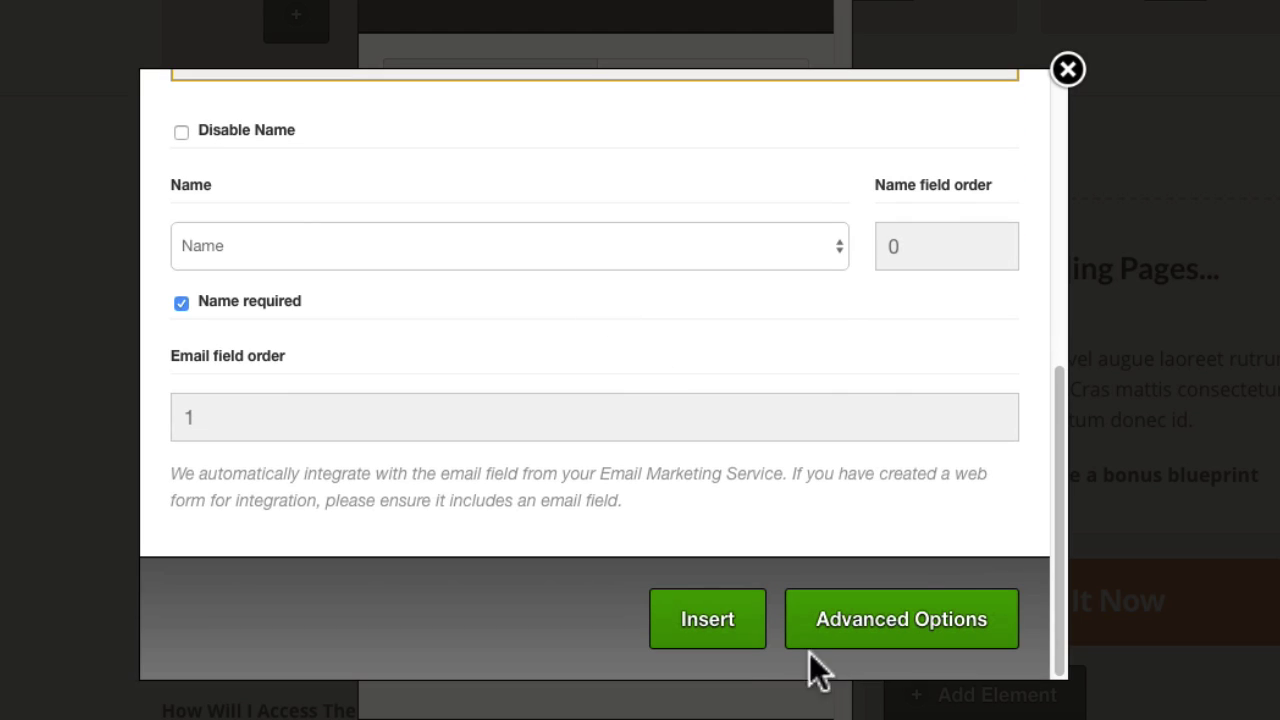
pyautogui.click(706, 620)
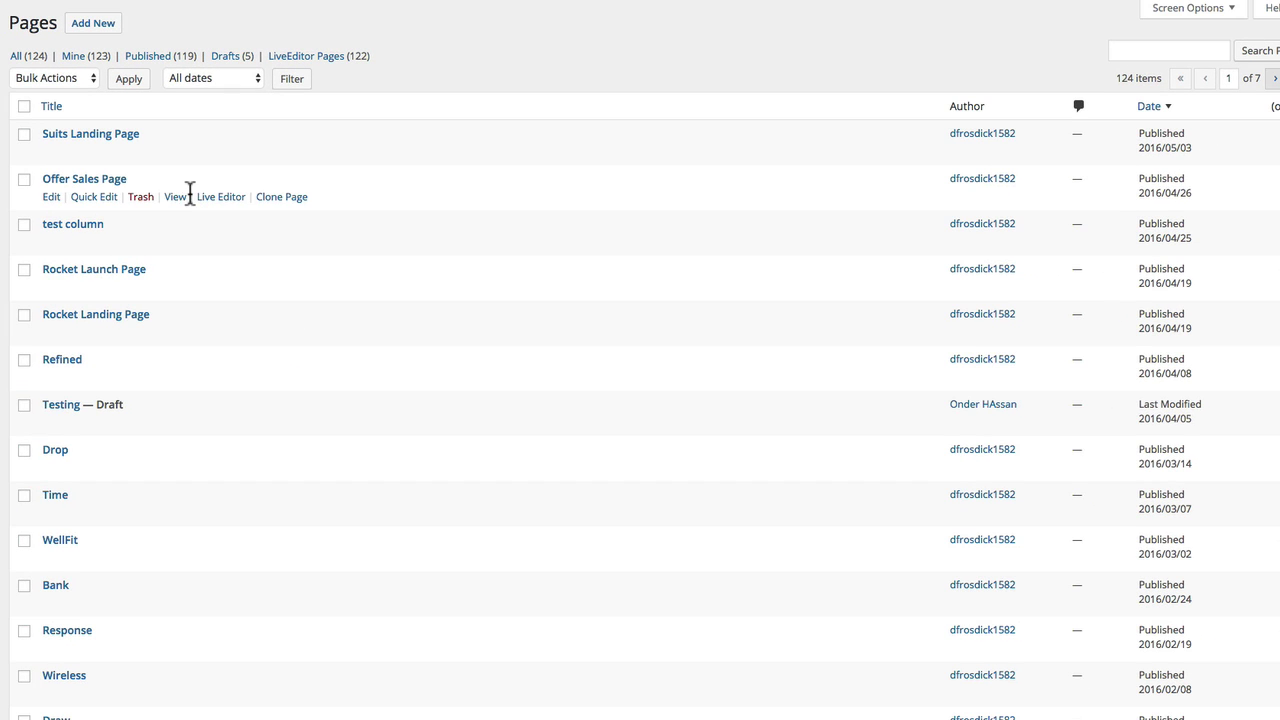
# - View the live Offer Sales Page from the Pages list
pyautogui.click(175, 198)
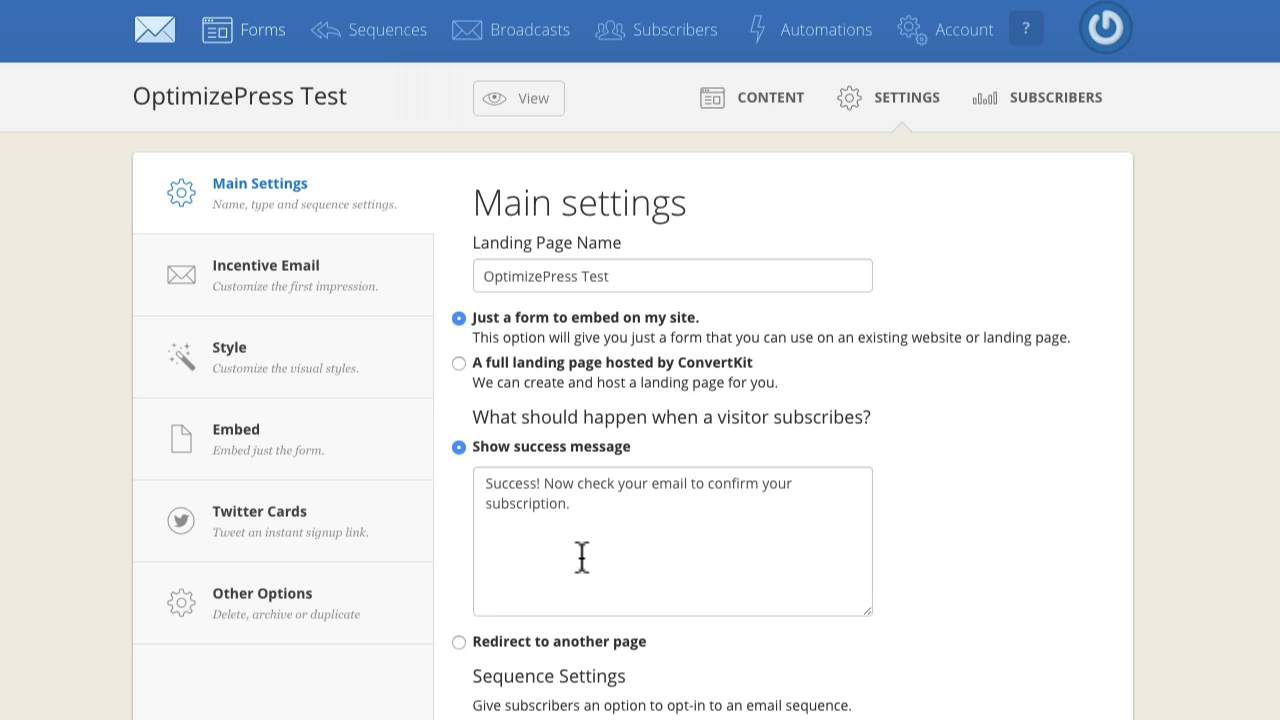
pyautogui.click(326, 287)
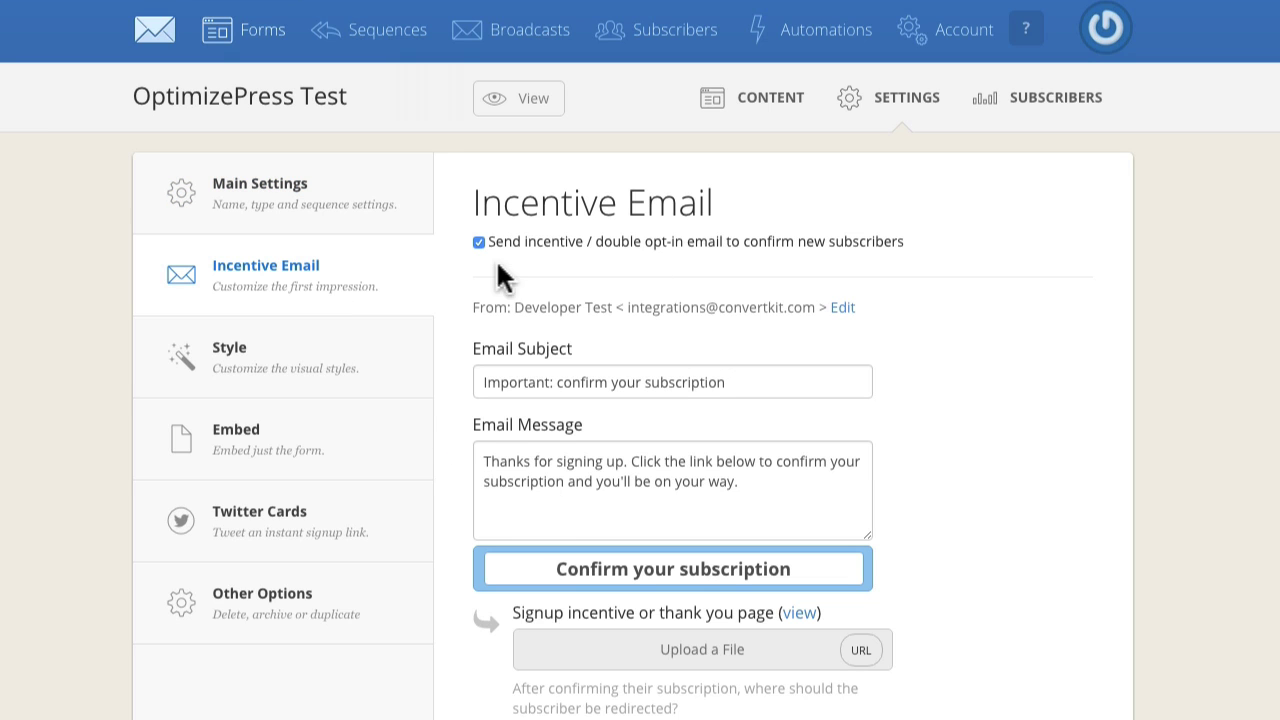
pyautogui.click(370, 385)
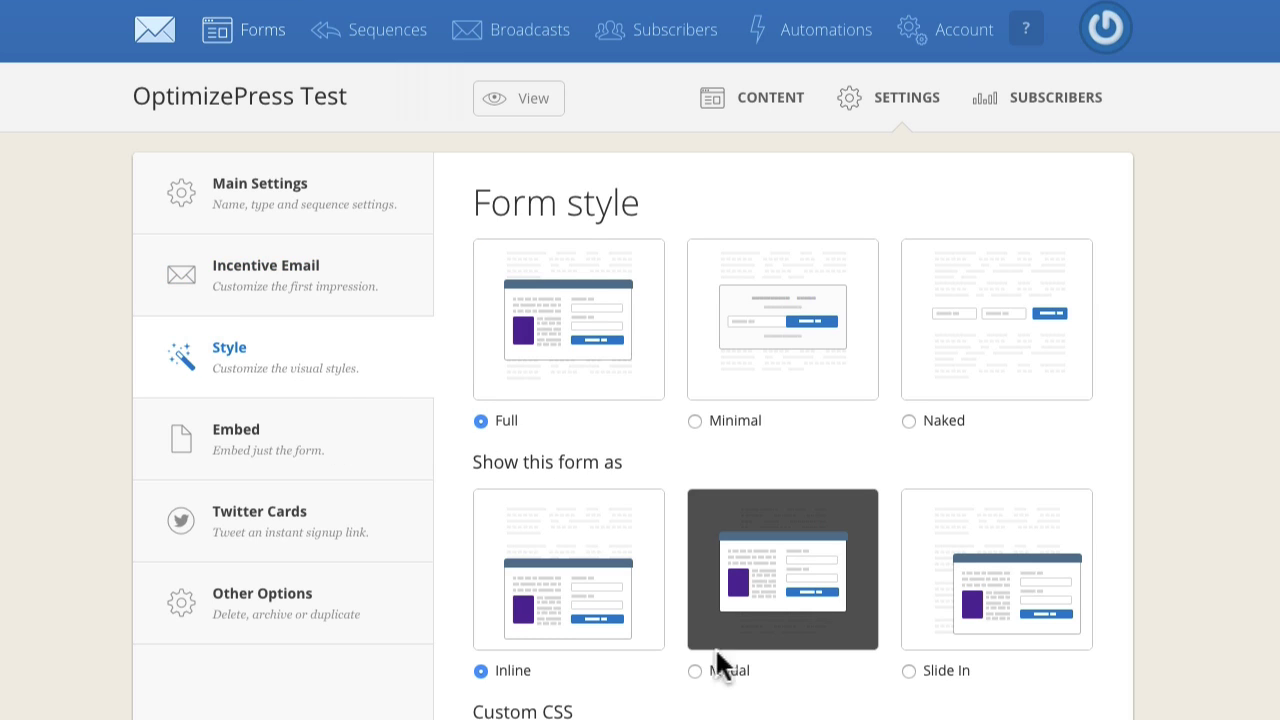
pyautogui.scroll(-3, 780, 400)
pyautogui.scroll(-1, 627, 479)
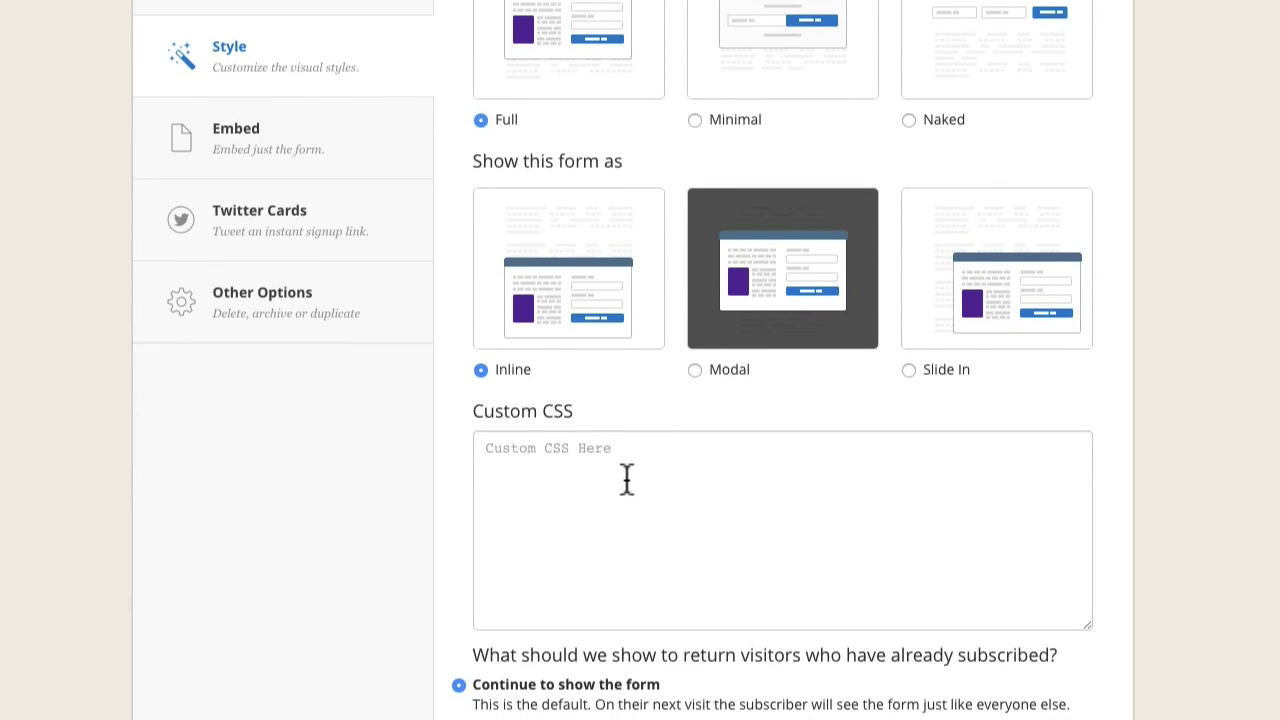
pyautogui.scroll(4, 627, 479)
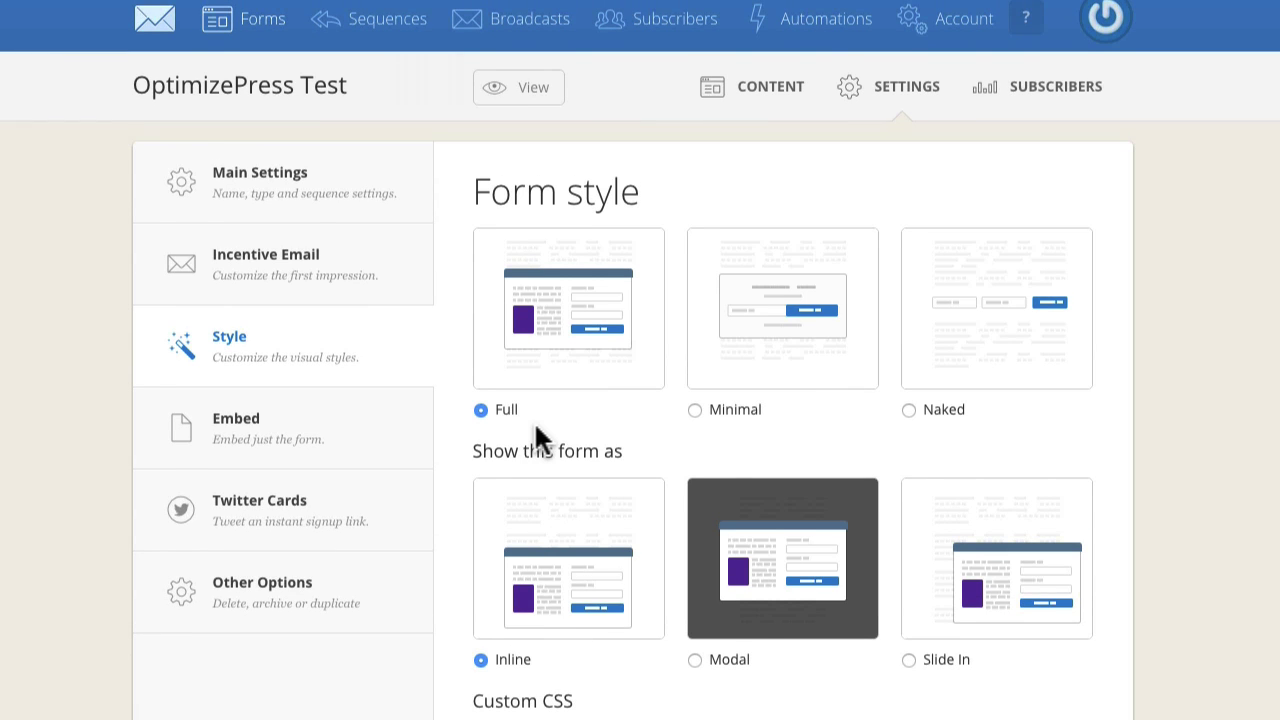
pyautogui.click(392, 448)
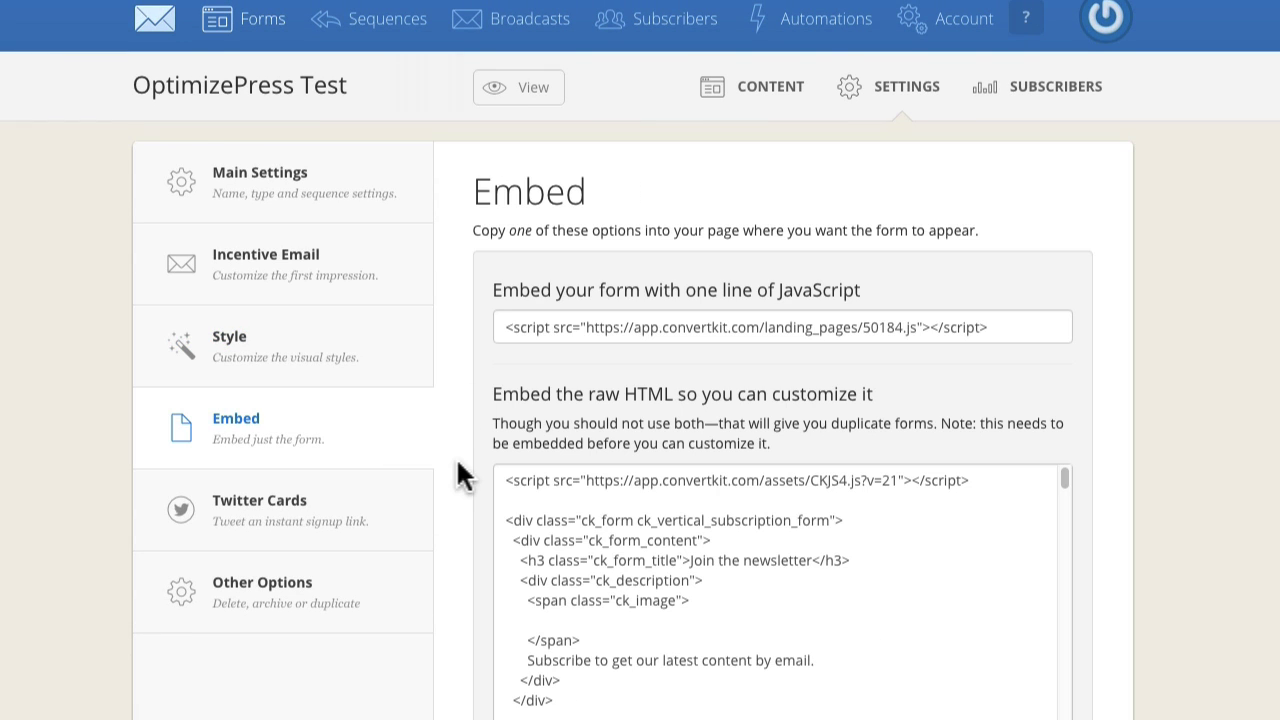
pyautogui.scroll(-3, 530, 400)
pyautogui.scroll(5, 527, 398)
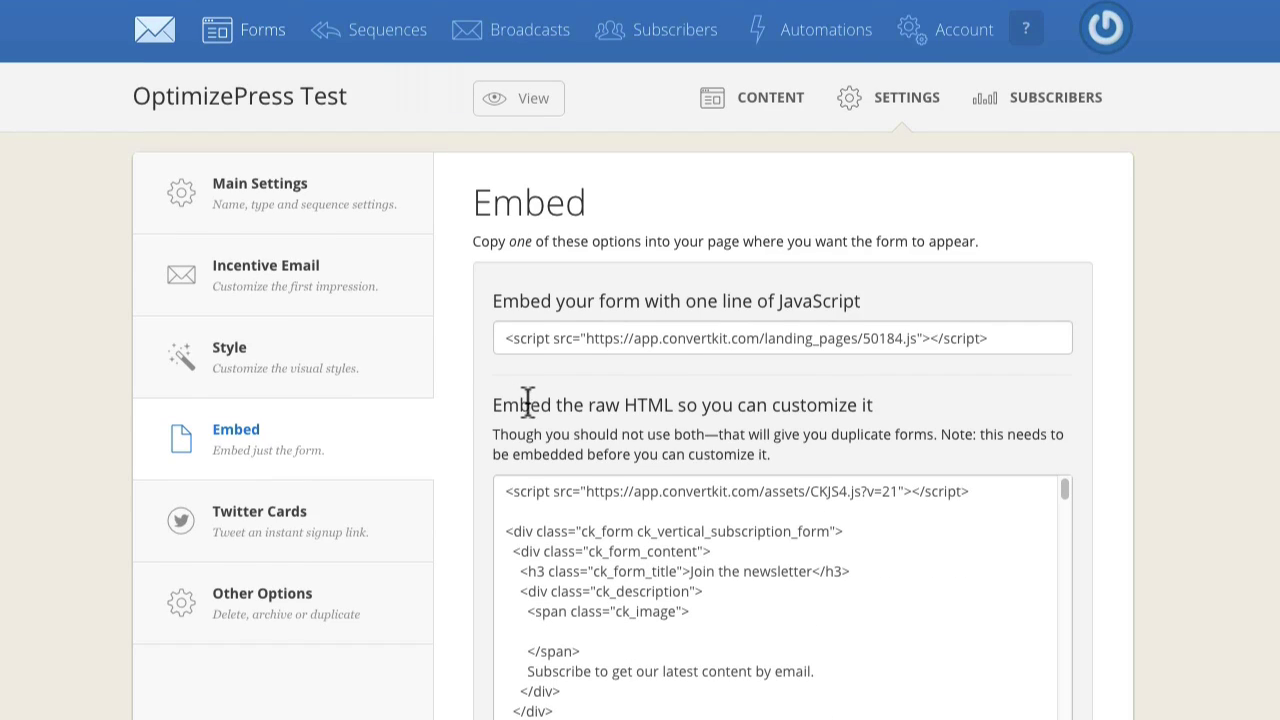
pyautogui.click(303, 525)
pyautogui.click(318, 618)
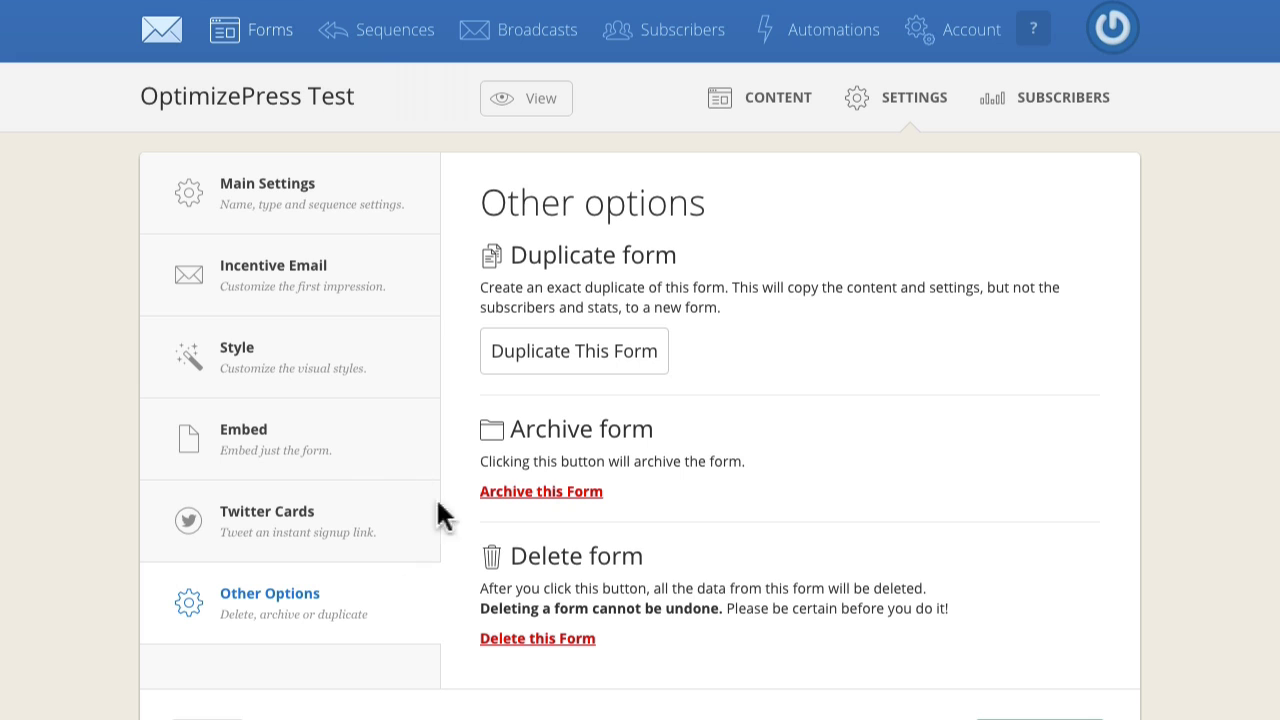
pyautogui.click(336, 206)
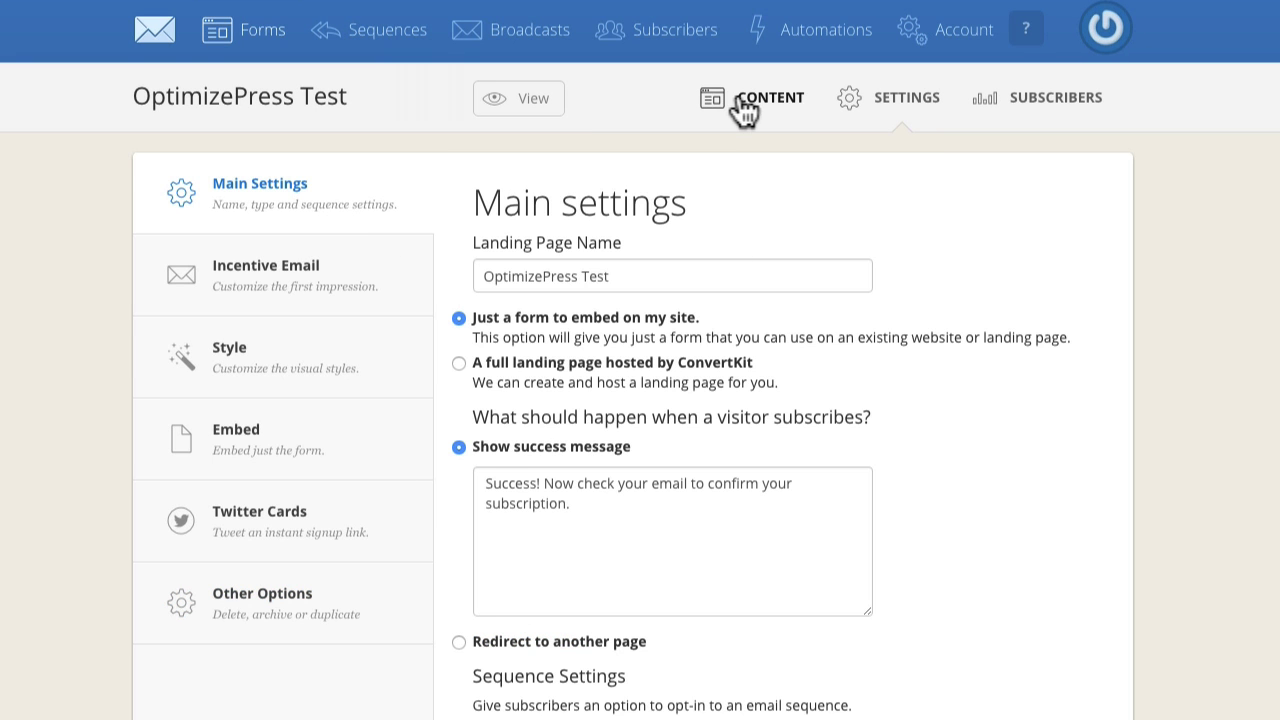
# - Preview the OptimizePress Test form's content, then check its stats: 0 visitors, 0 subscribers
pyautogui.click(785, 127)
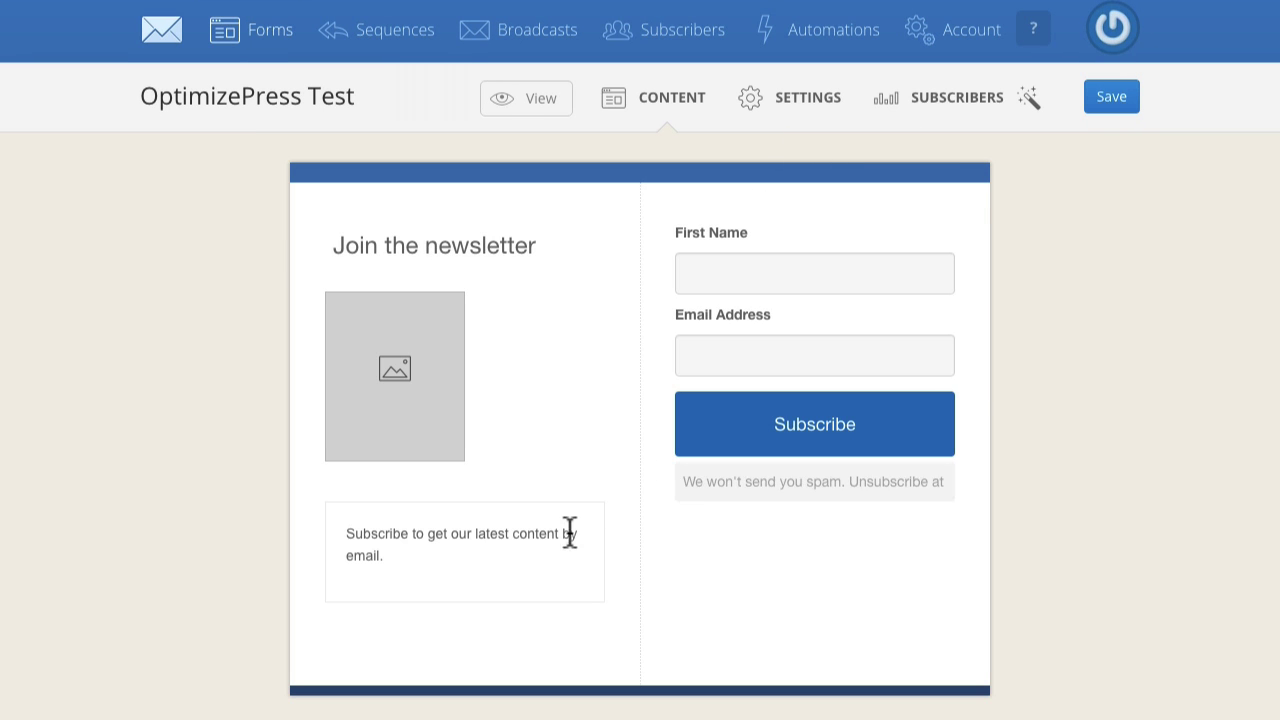
pyautogui.click(960, 98)
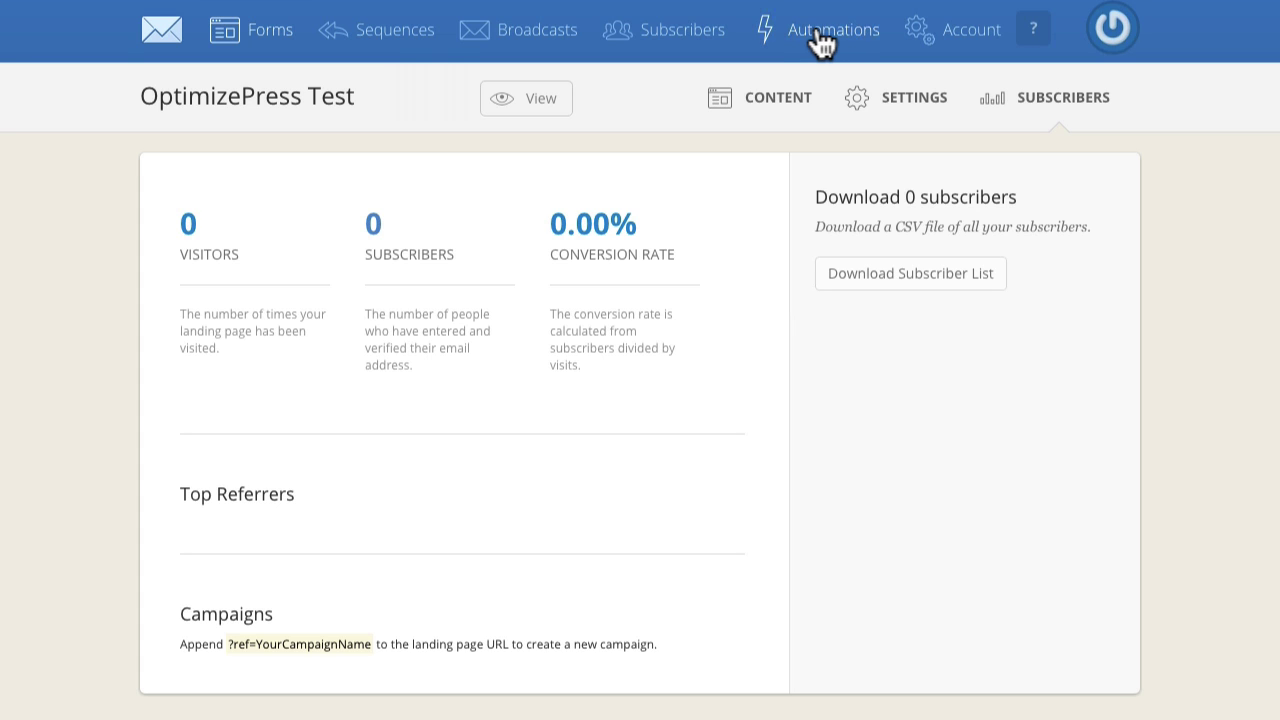
# - Start a new automation rule triggered by subscribing to the OptimizePress Test form
pyautogui.click(820, 44)
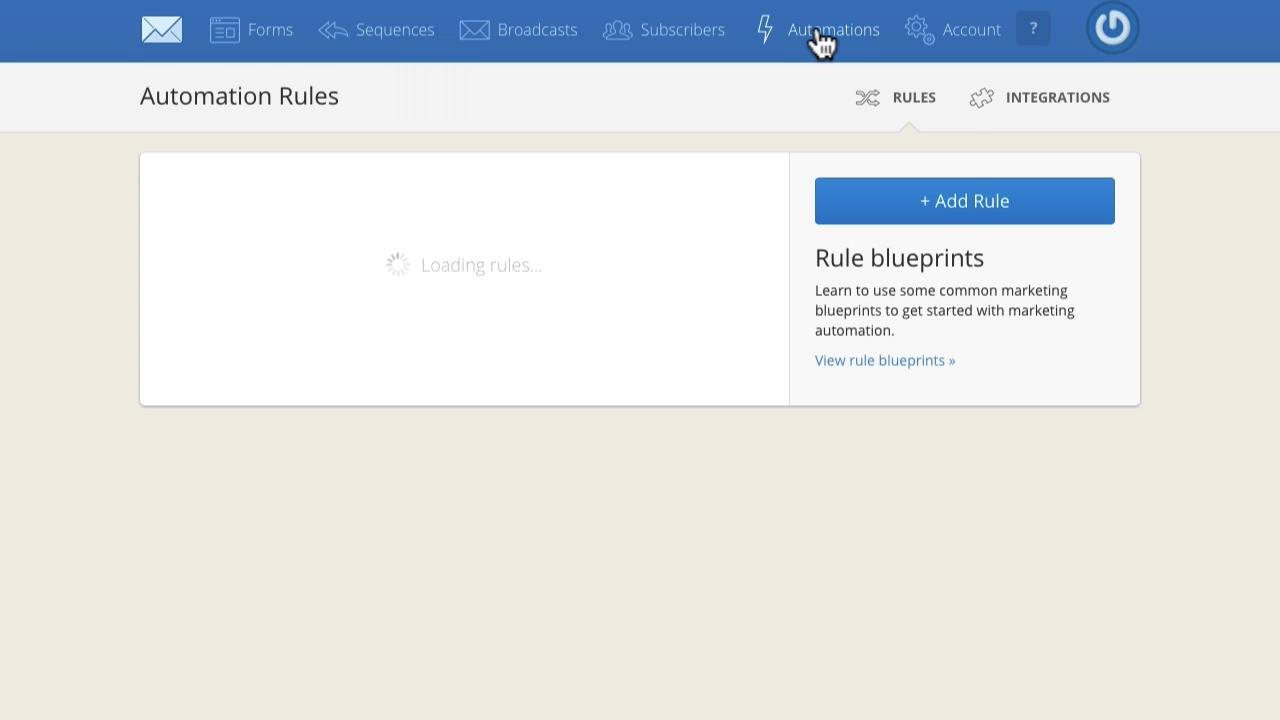
pyautogui.click(872, 190)
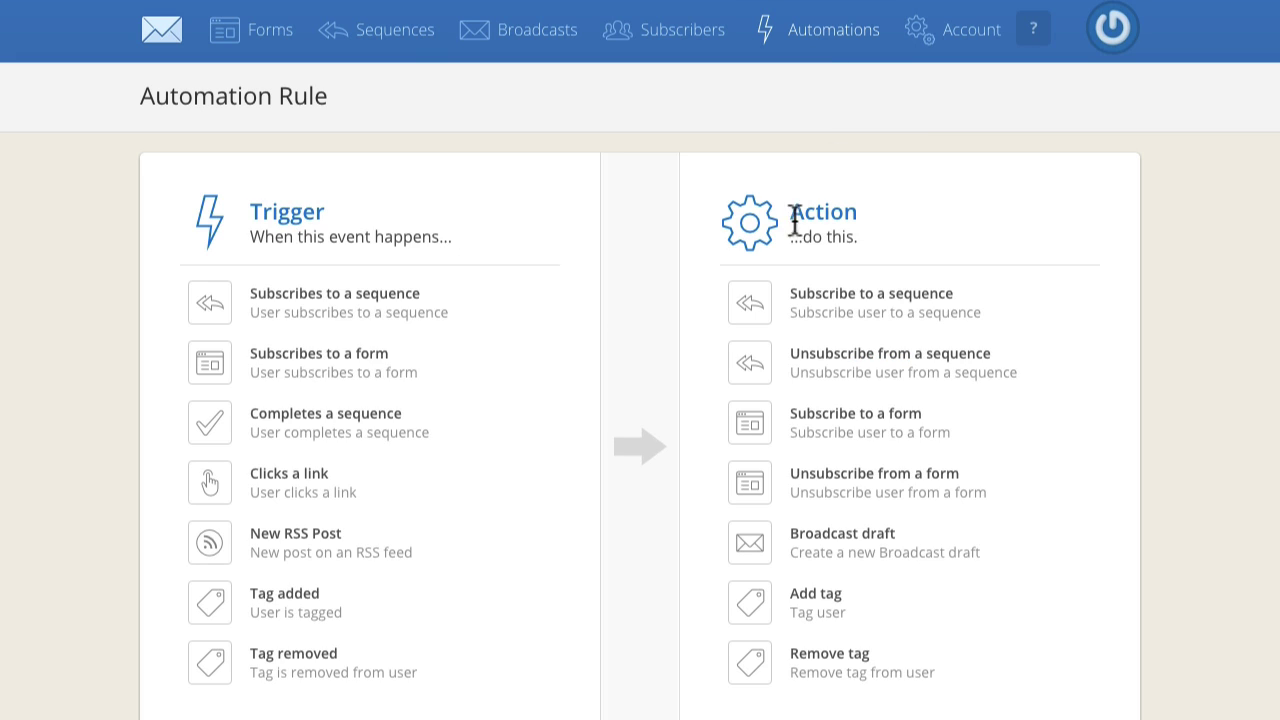
pyautogui.click(323, 362)
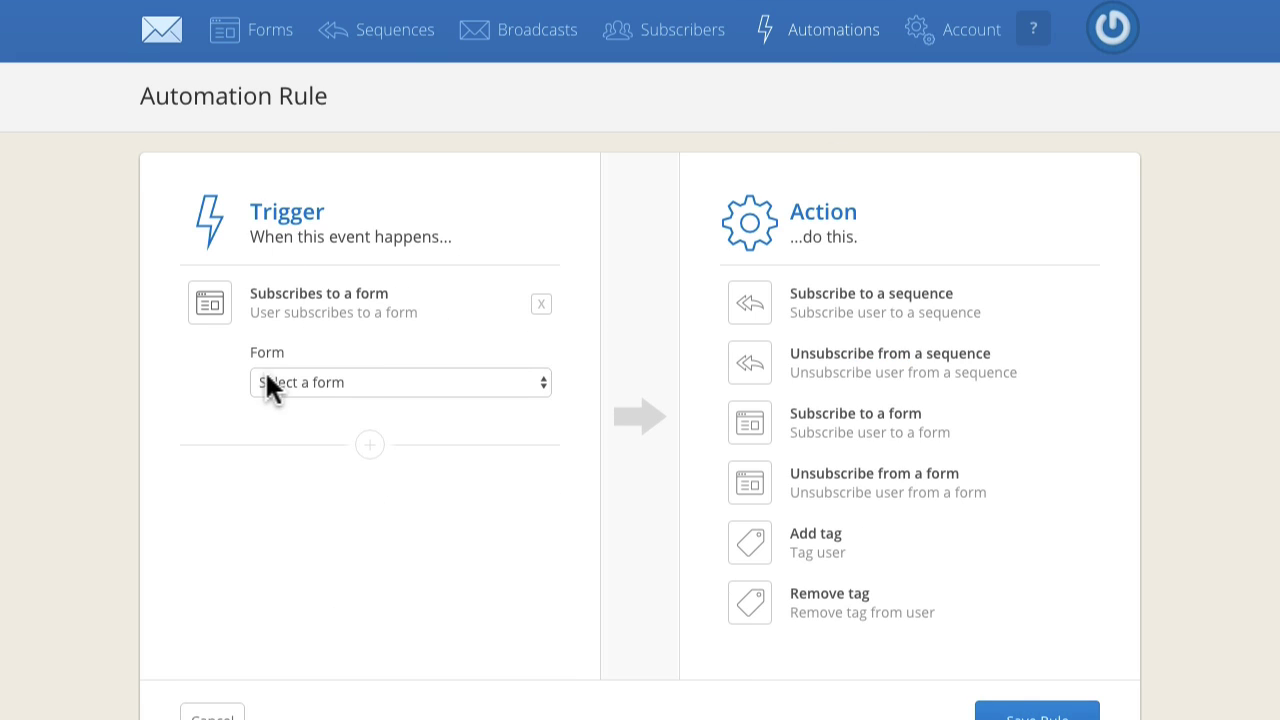
pyautogui.click(320, 383)
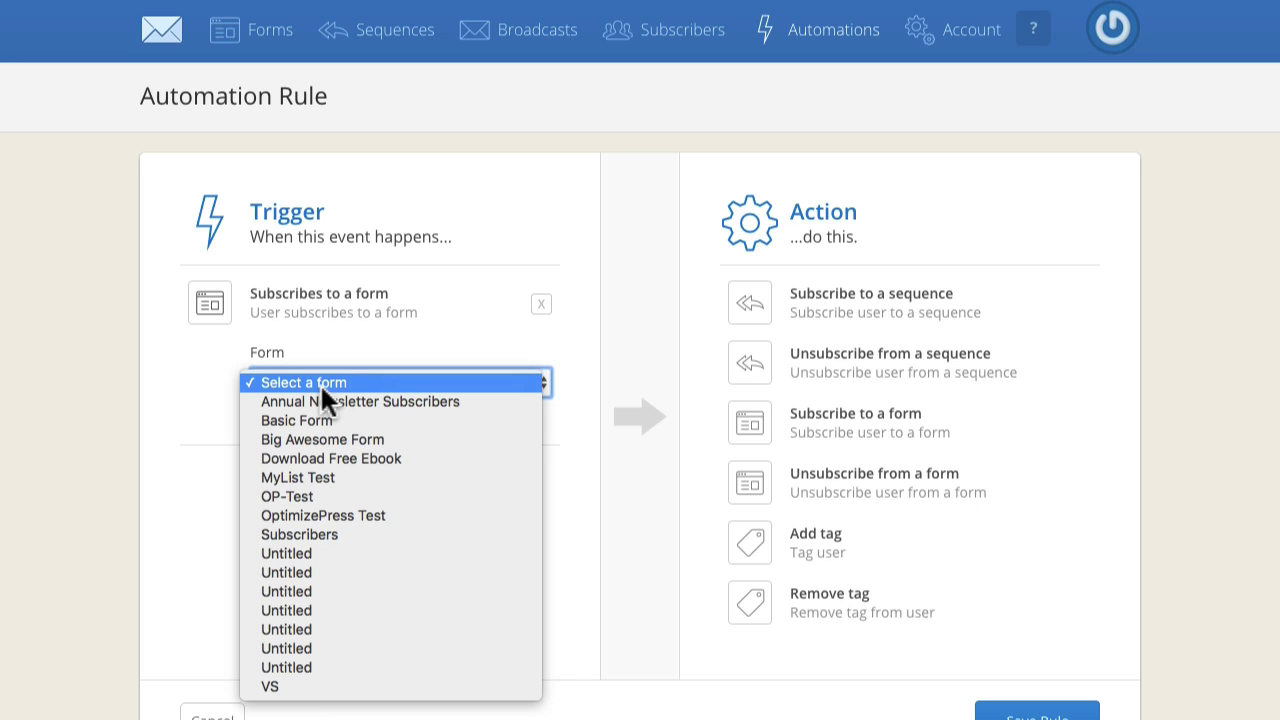
pyautogui.click(325, 516)
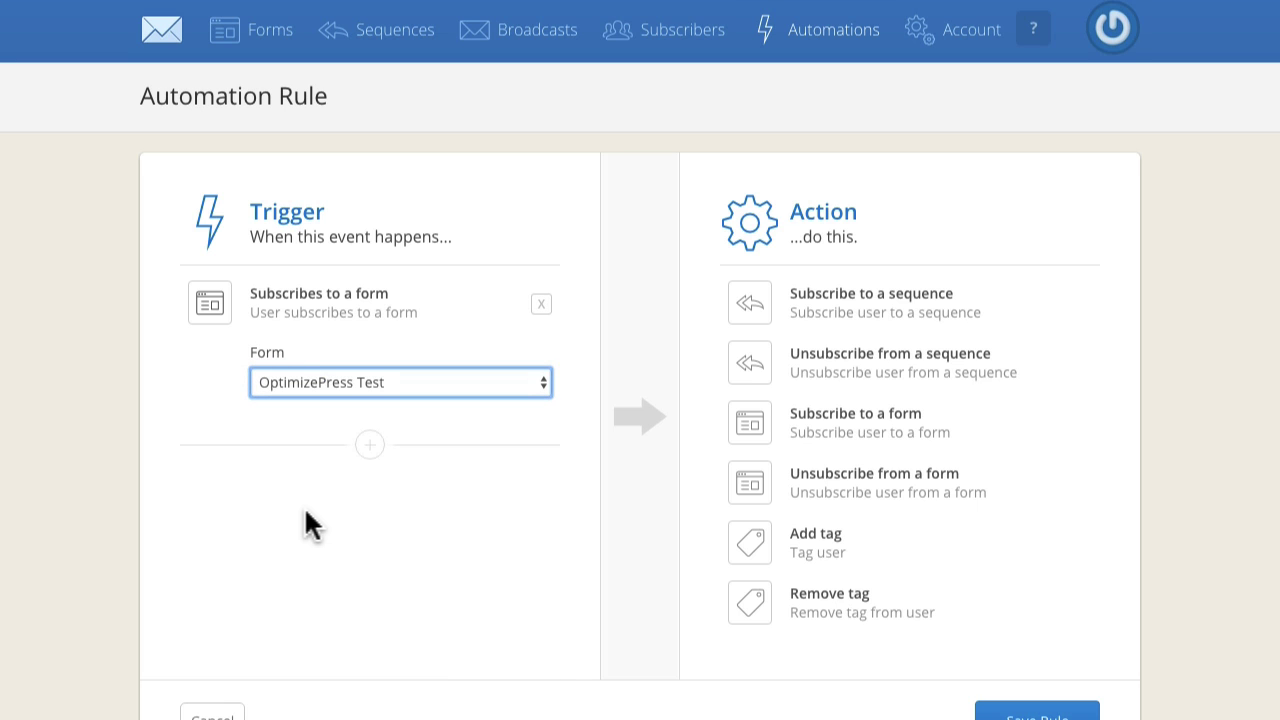
# - Make the rule add a newly created OptimizePress tag, then save the rule
pyautogui.click(766, 564)
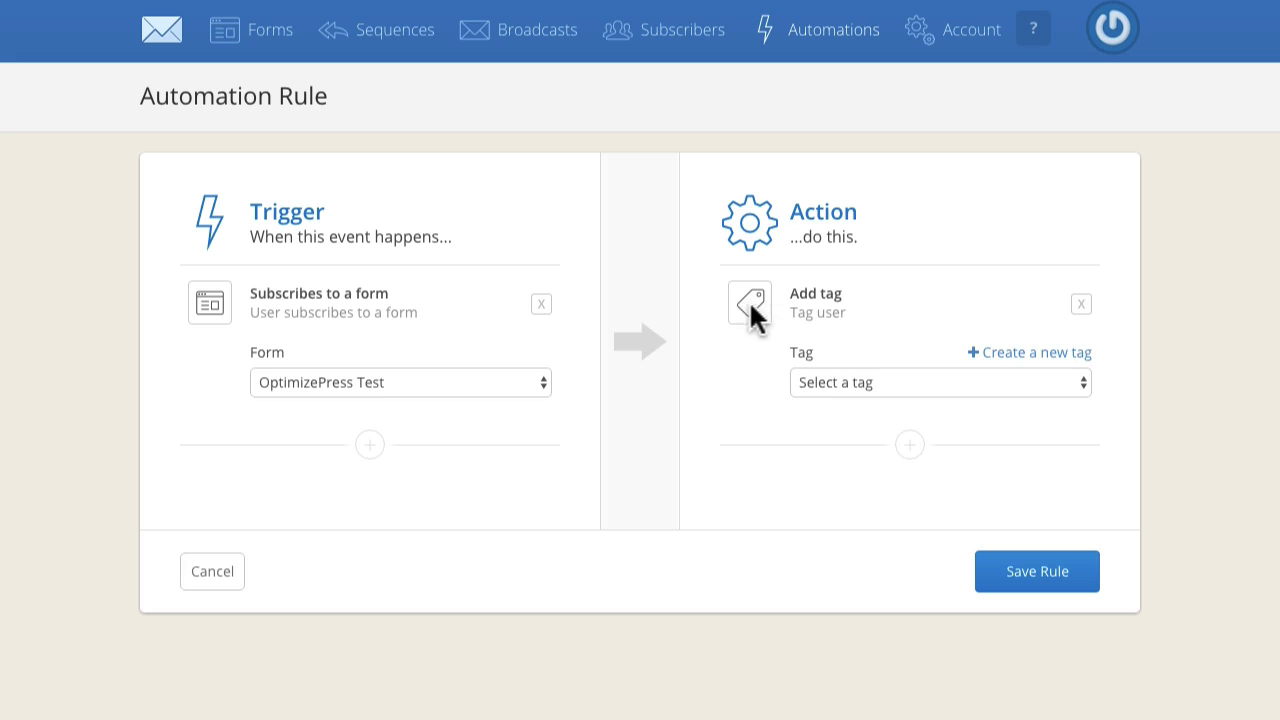
pyautogui.click(1000, 352)
pyautogui.write('OP')
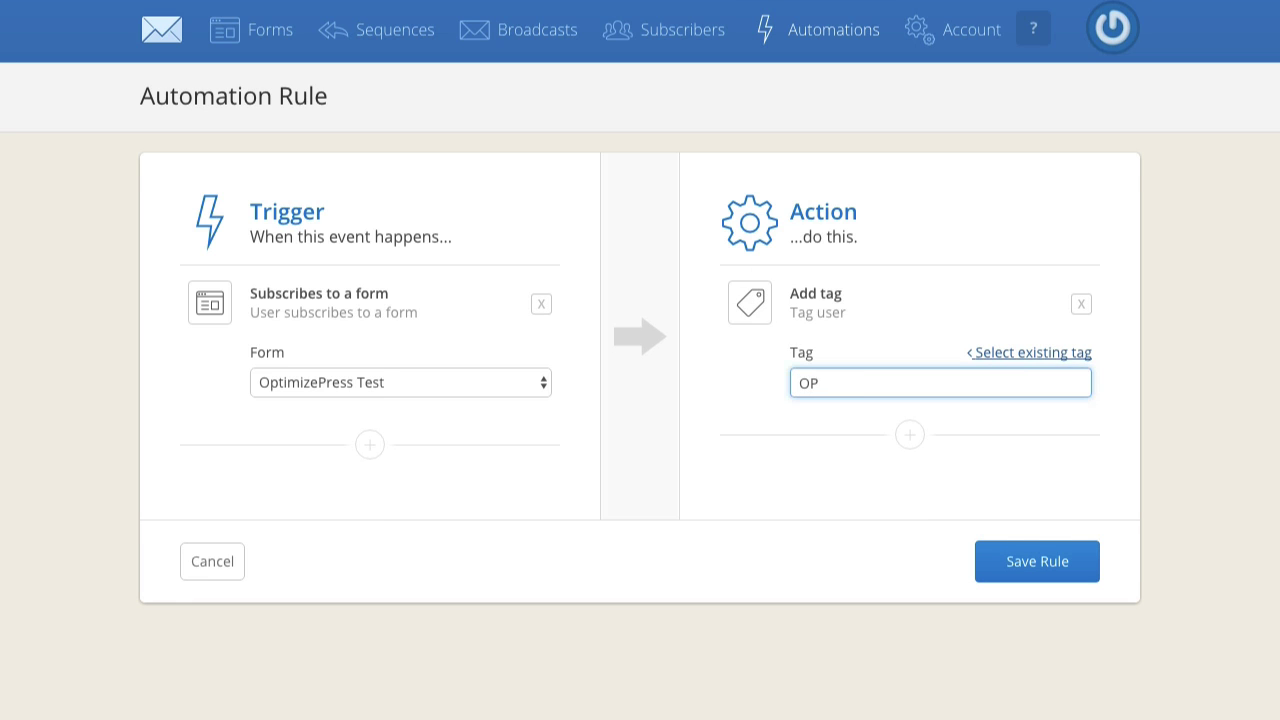
pyautogui.press('BackSpace')
pyautogui.press('BackSpace')
pyautogui.click(1038, 354)
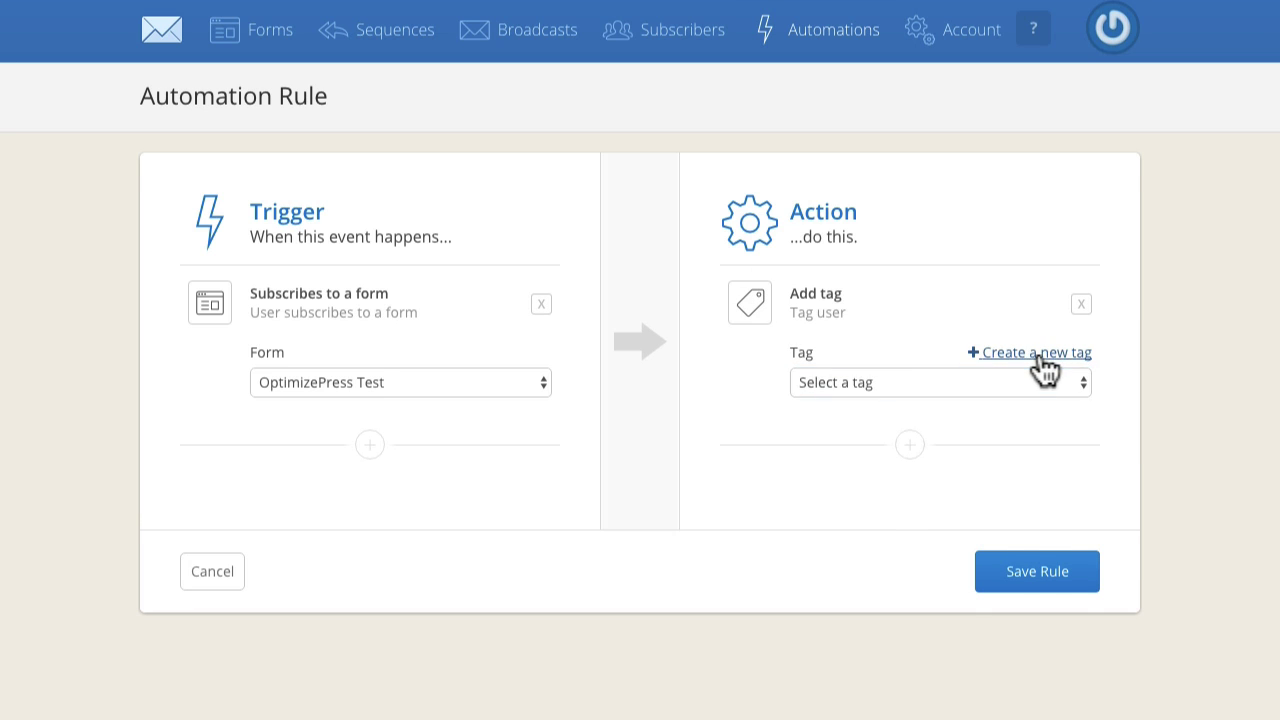
pyautogui.click(934, 382)
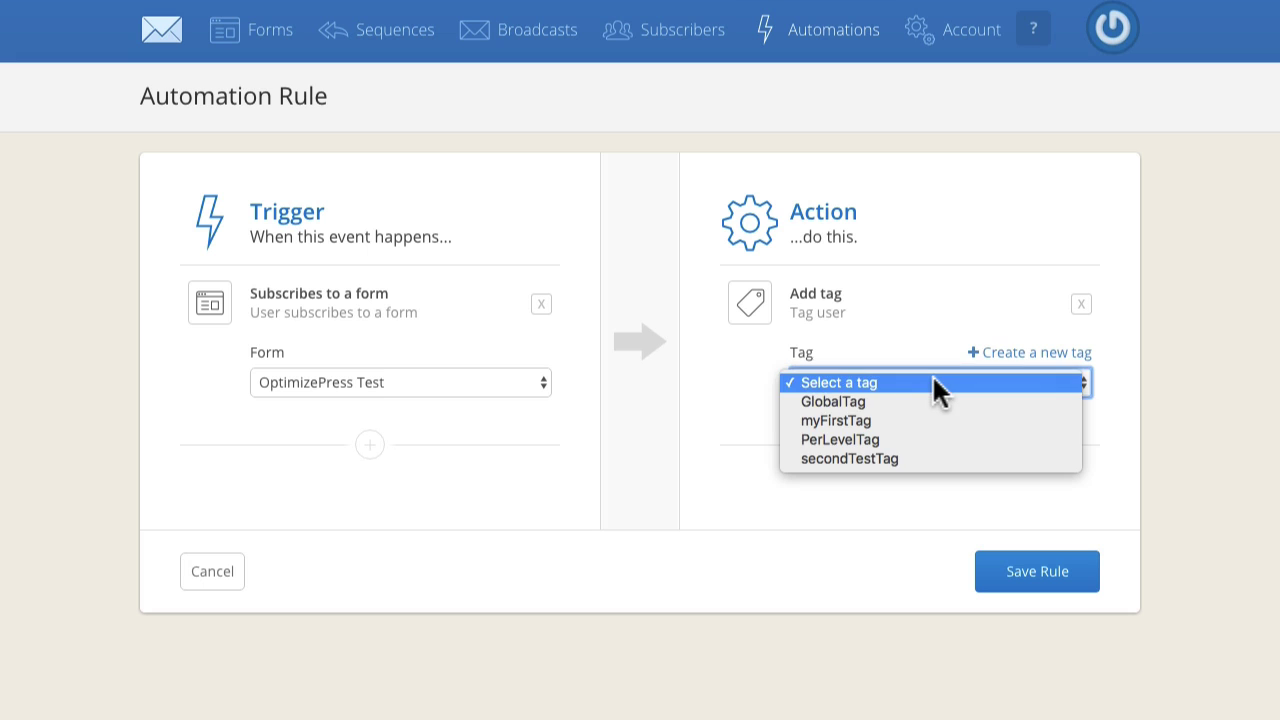
pyautogui.click(1035, 355)
pyautogui.click(1030, 355)
pyautogui.write('Optimi')
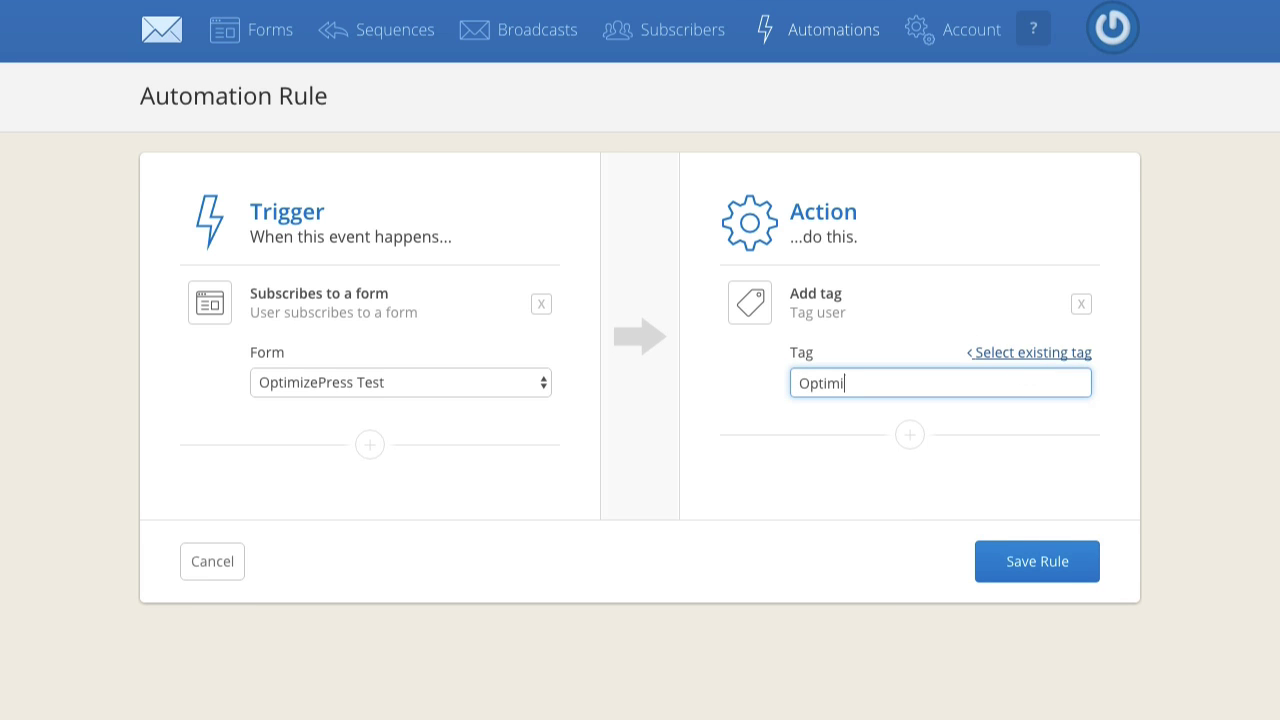
pyautogui.write('zePress')
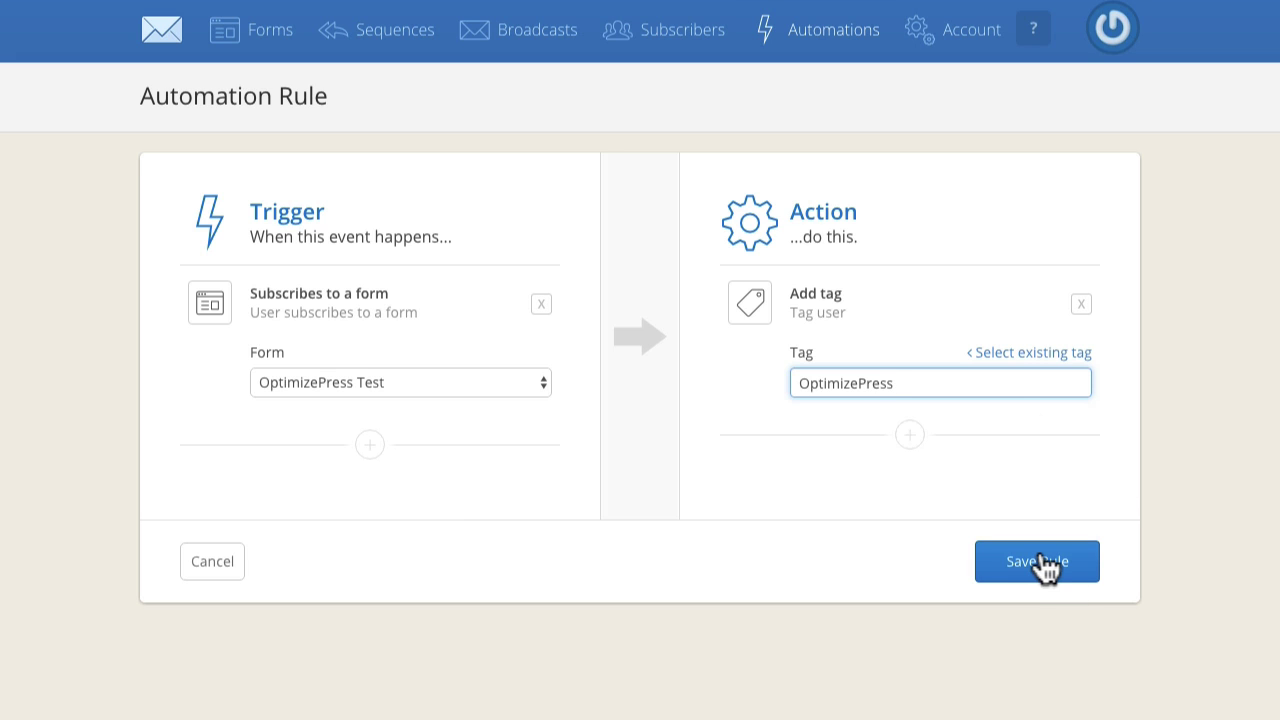
pyautogui.click(1040, 564)
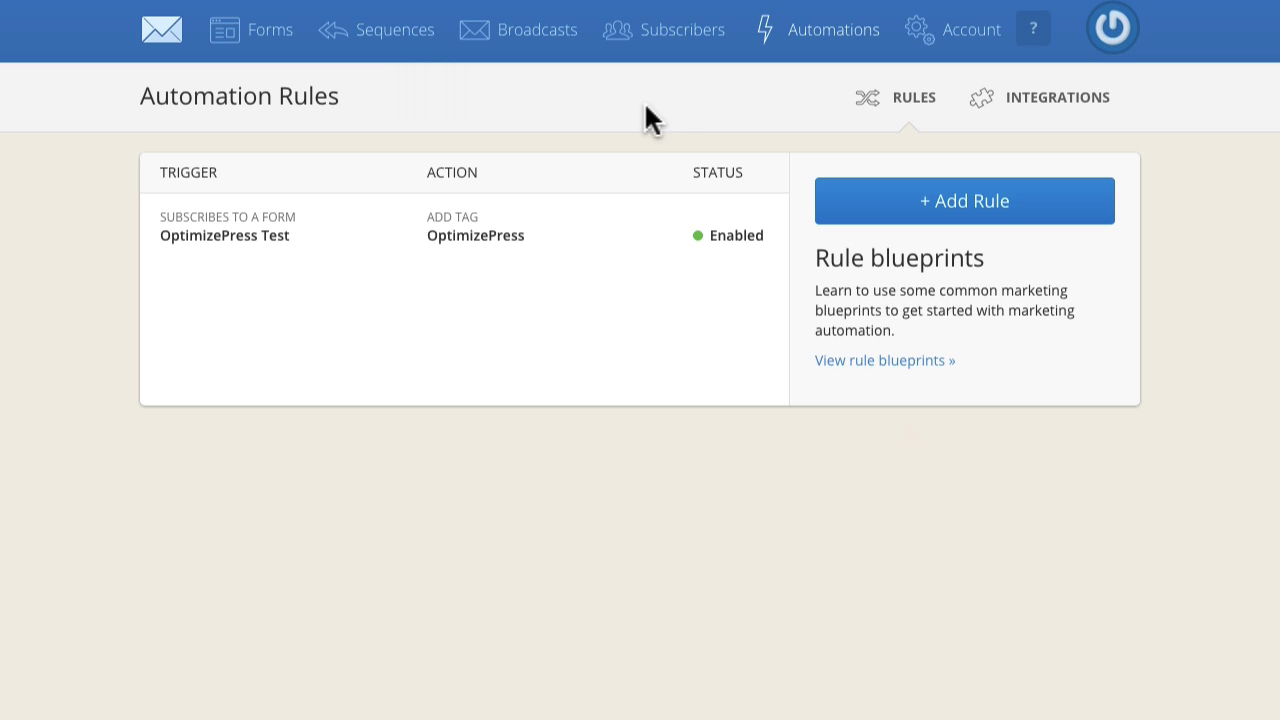
pyautogui.click(410, 32)
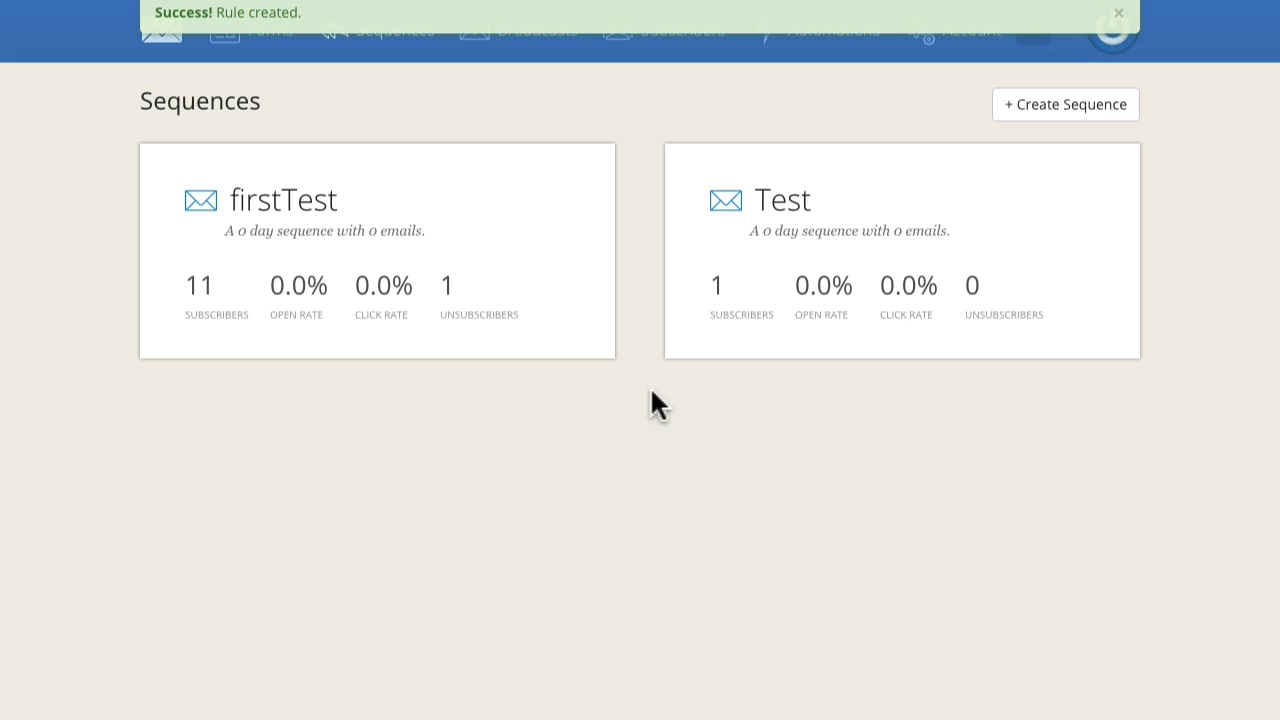
pyautogui.click(347, 201)
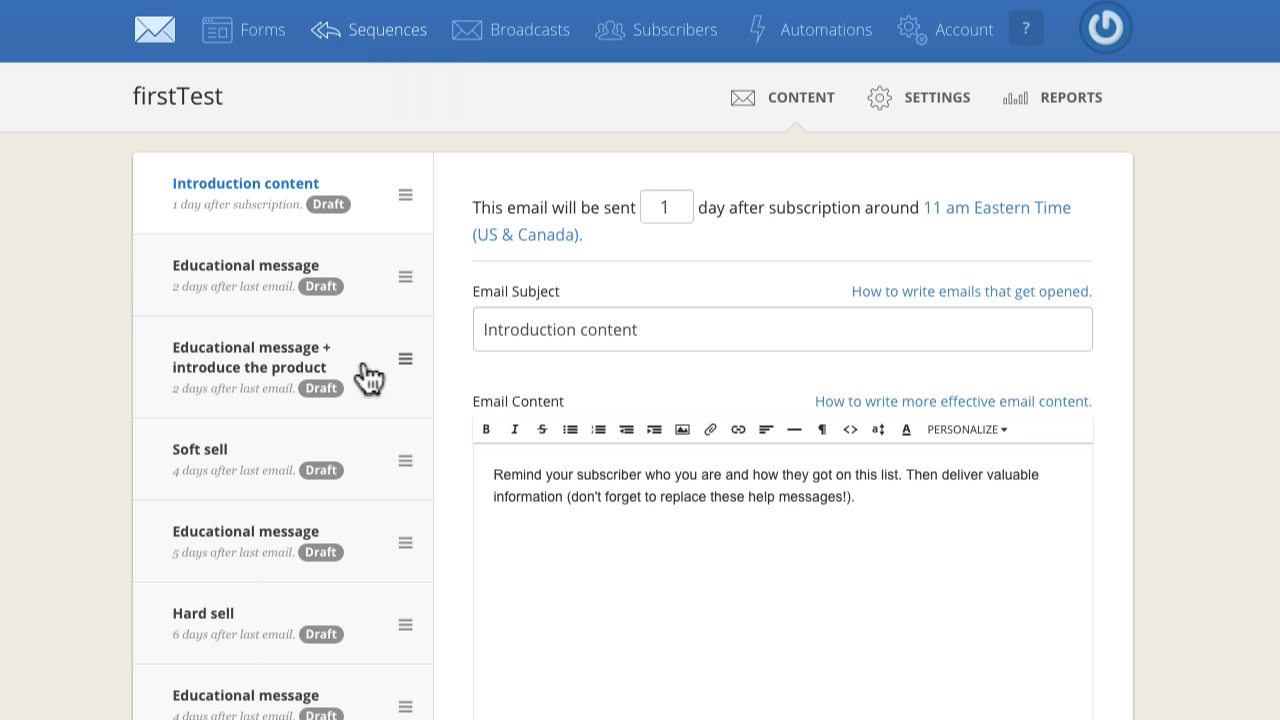
pyautogui.moveTo(405, 706); pyautogui.dragTo(410, 543)
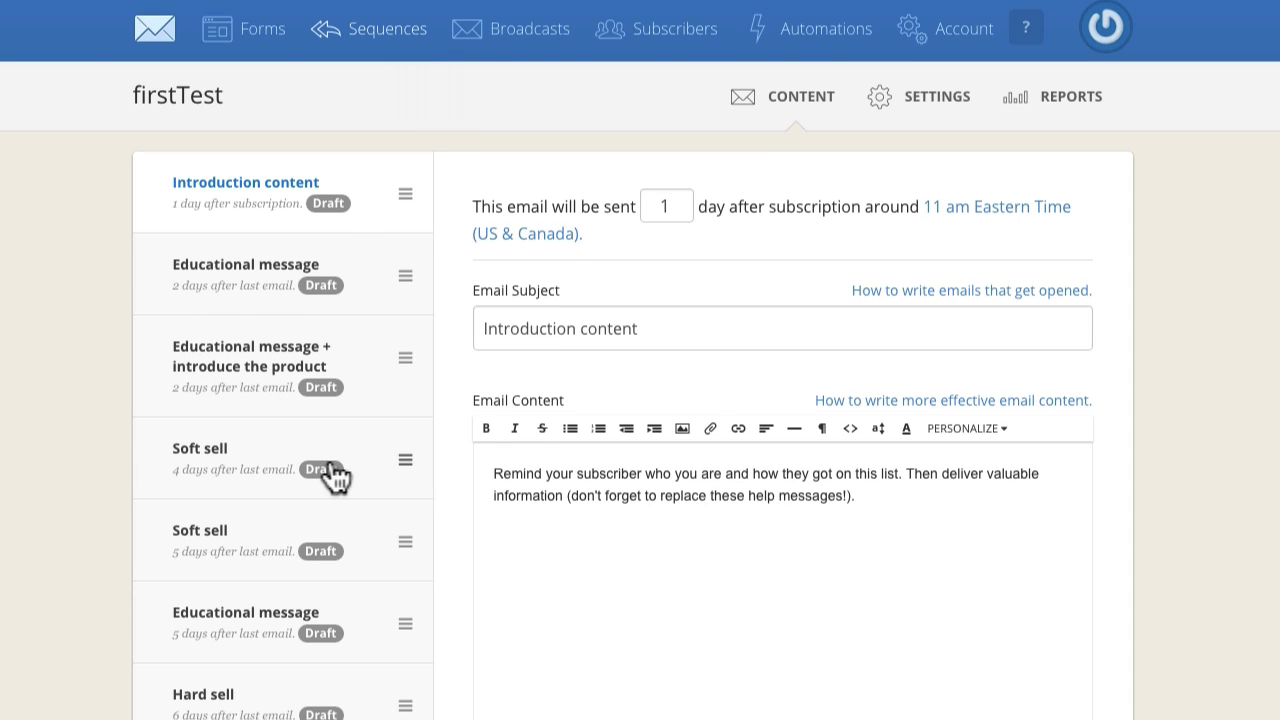
pyautogui.scroll(-2, 333, 478)
pyautogui.scroll(2, 333, 478)
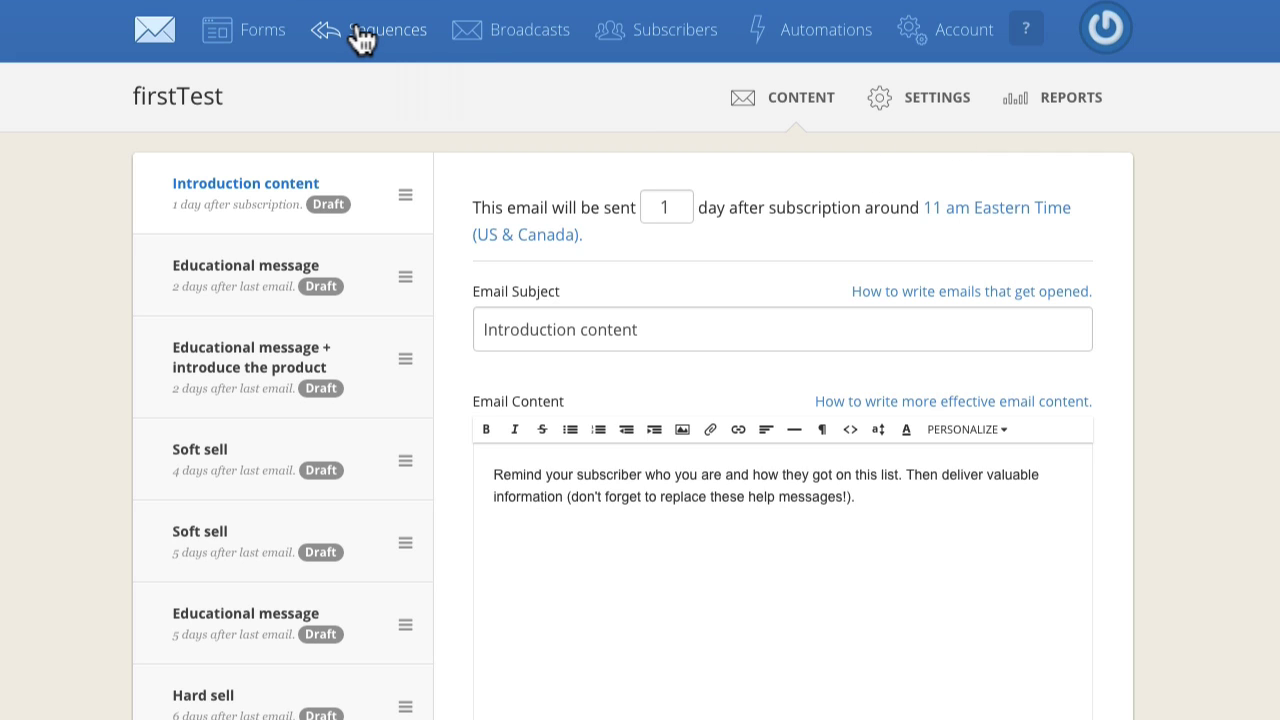
pyautogui.click(829, 27)
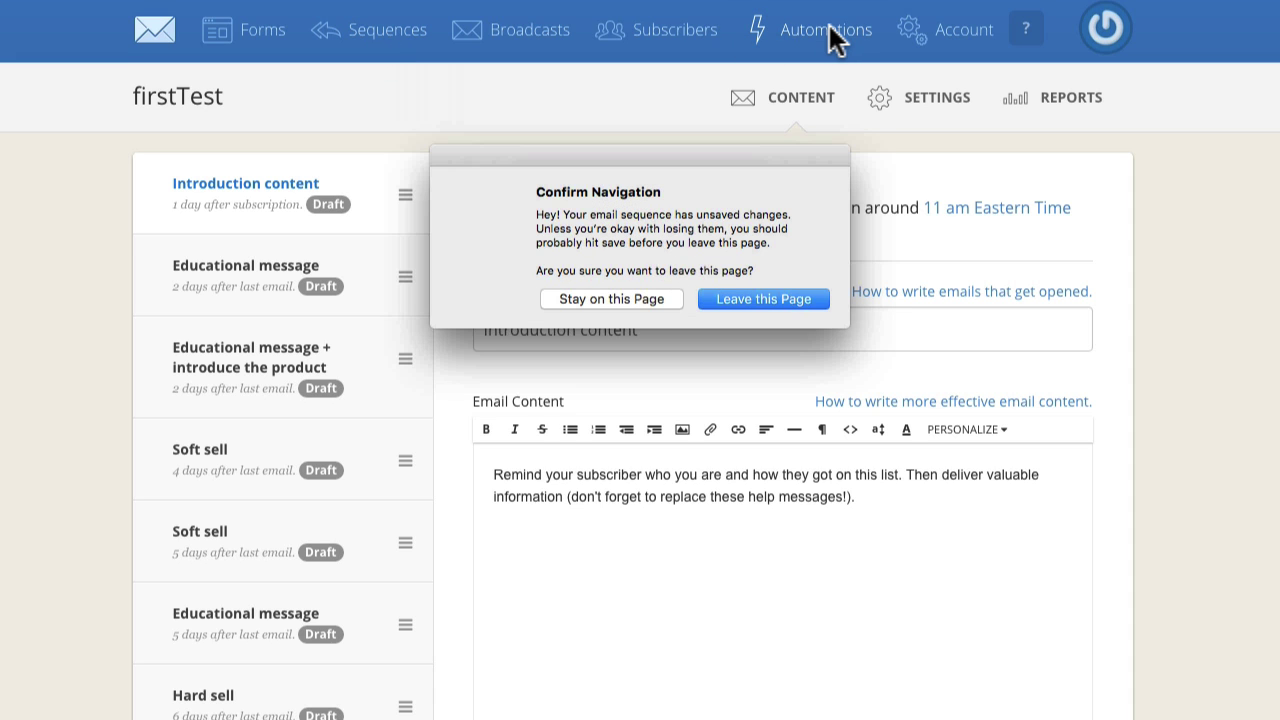
pyautogui.click(751, 299)
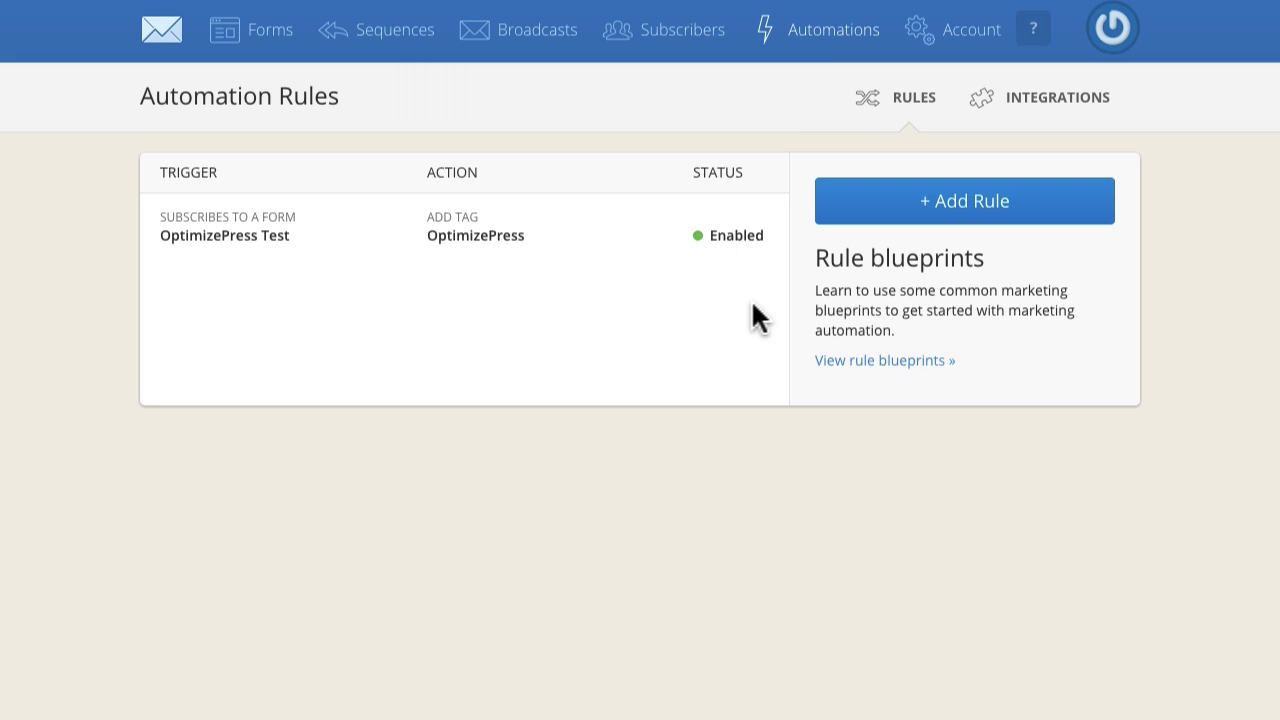
# - Bring up a blank new automation rule page via Add Rule
pyautogui.click(912, 232)
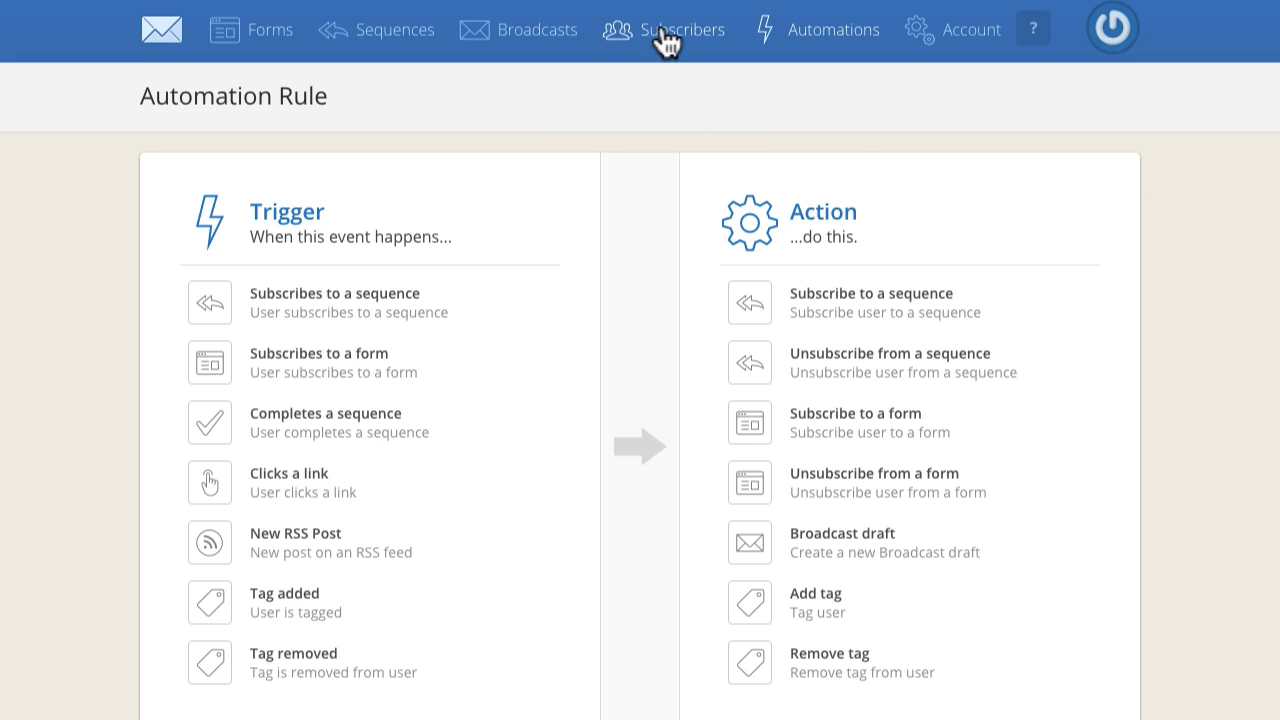
# - From the Subscribers overview, open the OptimizePress Test form's SUBSCRIBERS statistics, showing 0 subscribers
pyautogui.click(257, 38)
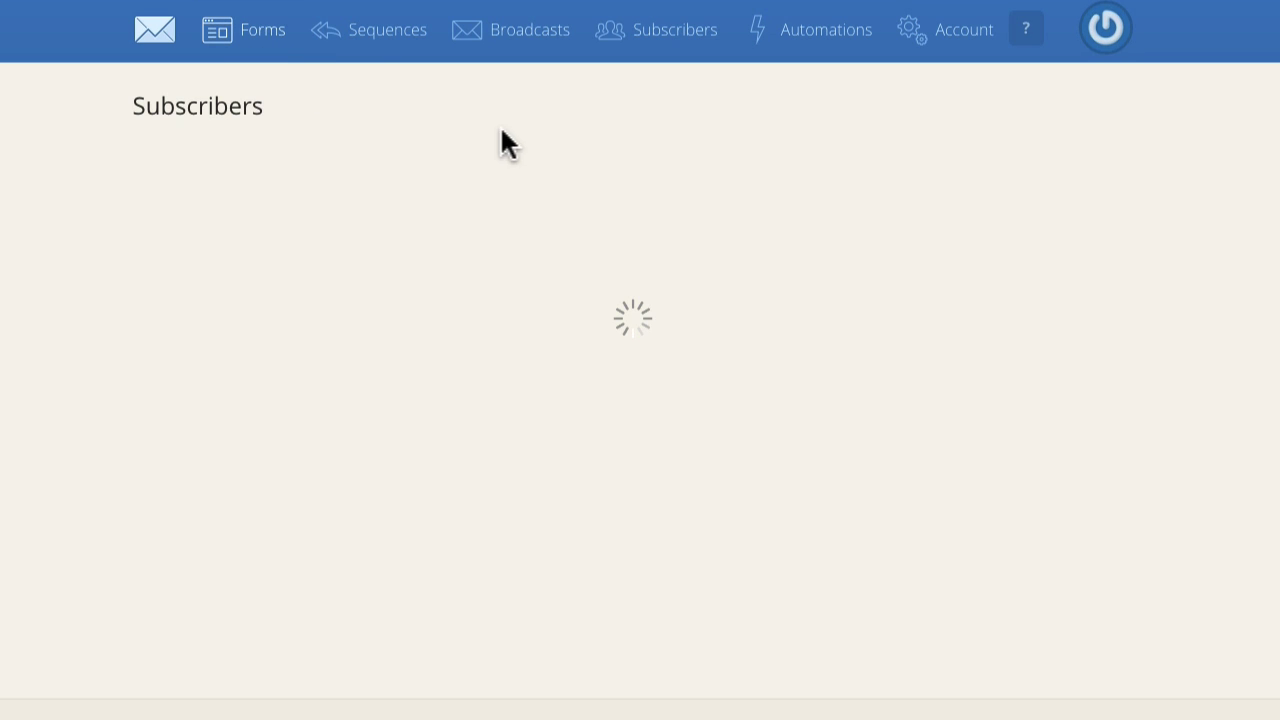
pyautogui.scroll(-5, 524, 295)
pyautogui.scroll(-8, 524, 295)
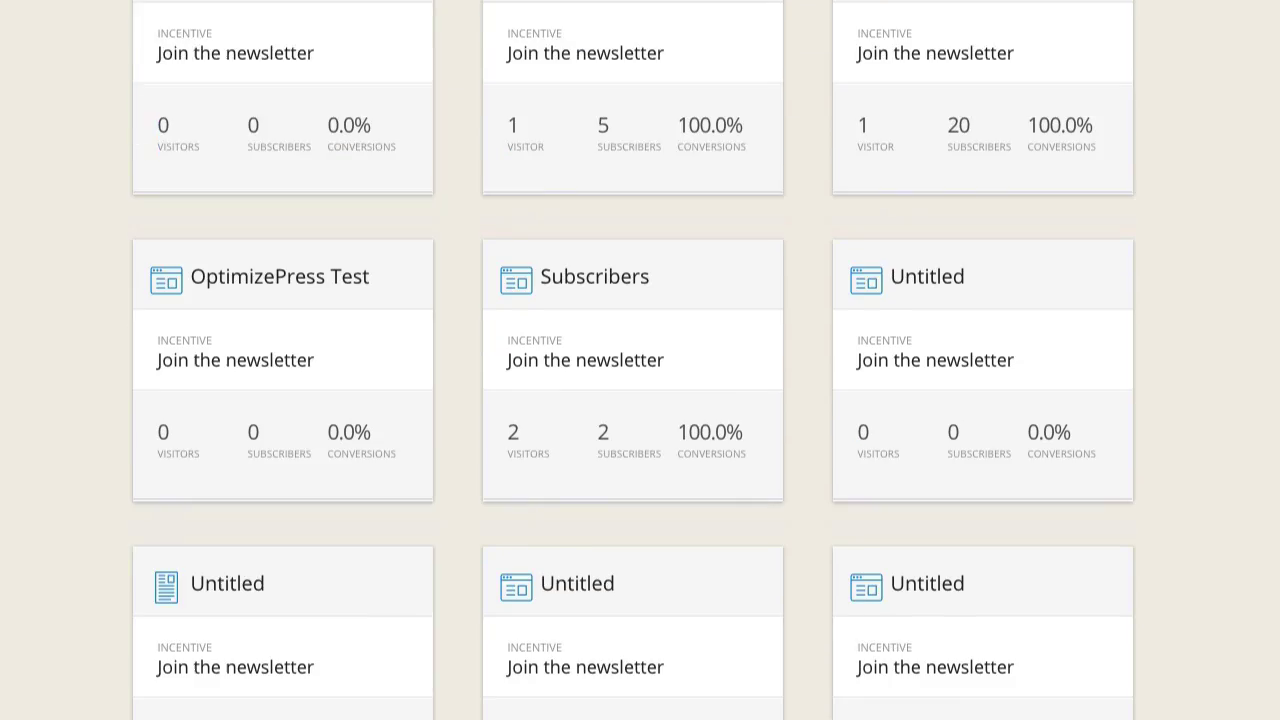
pyautogui.scroll(1, 300, 295)
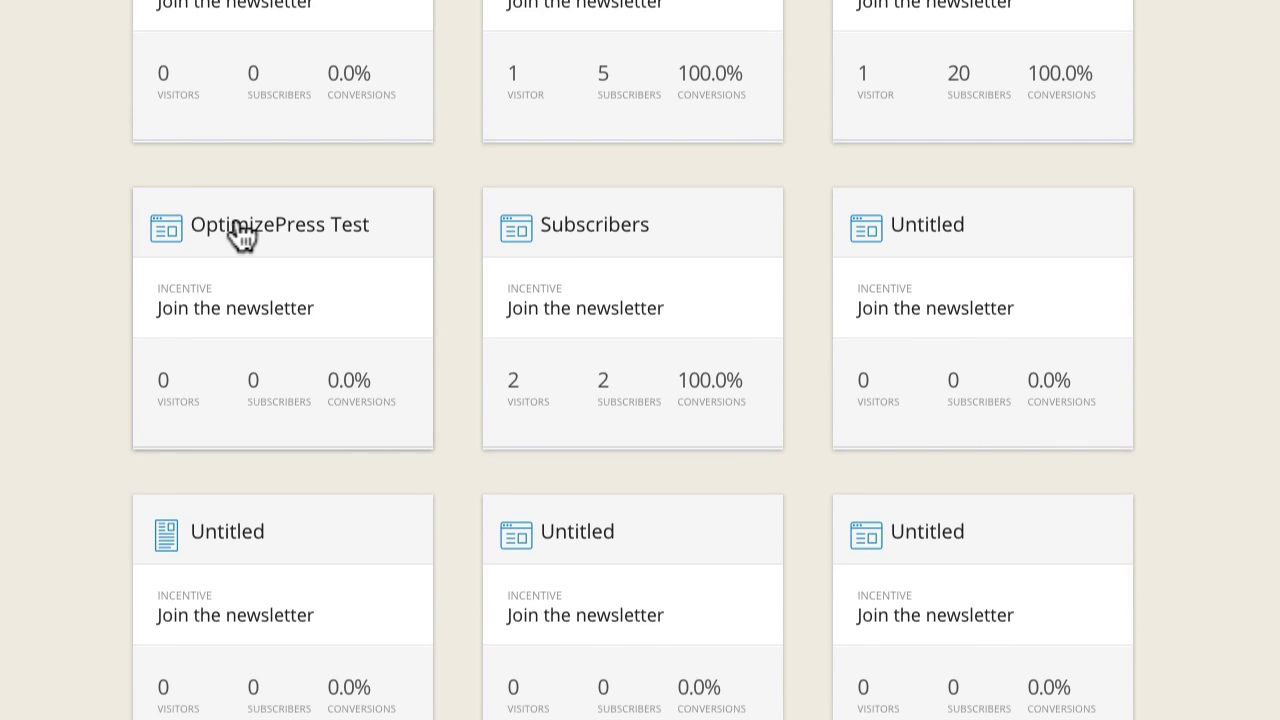
pyautogui.click(243, 235)
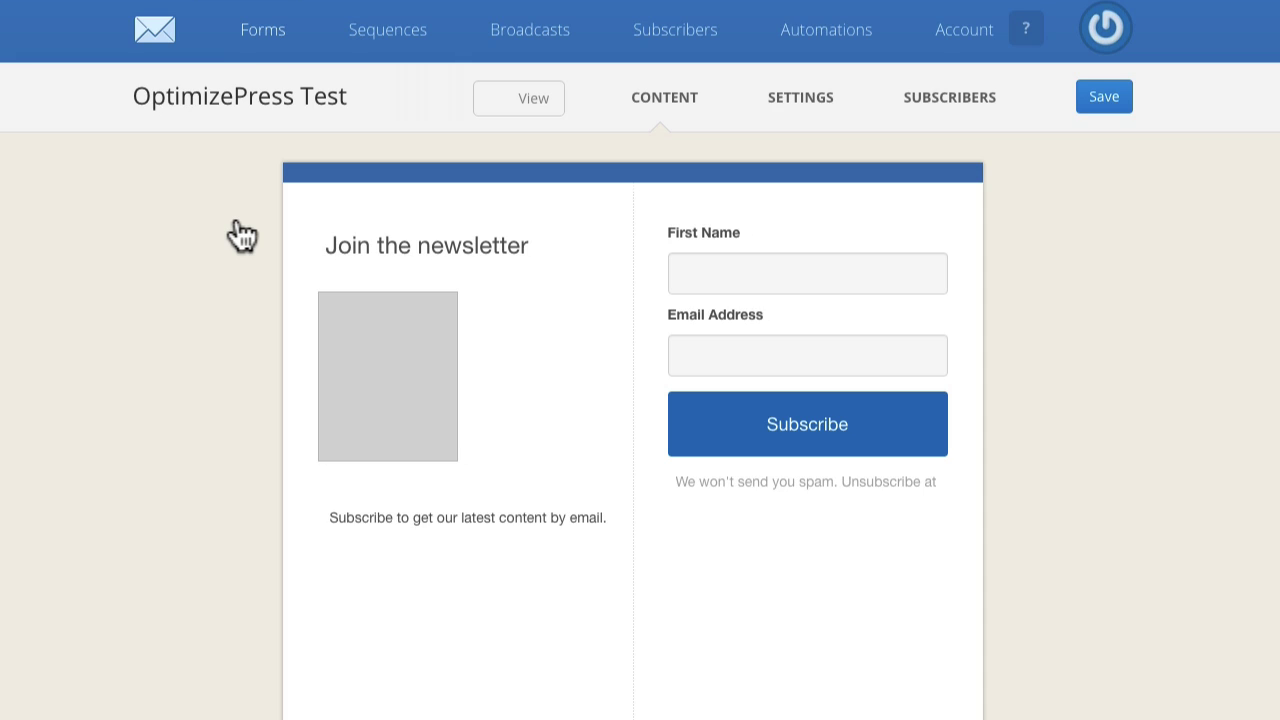
pyautogui.click(912, 105)
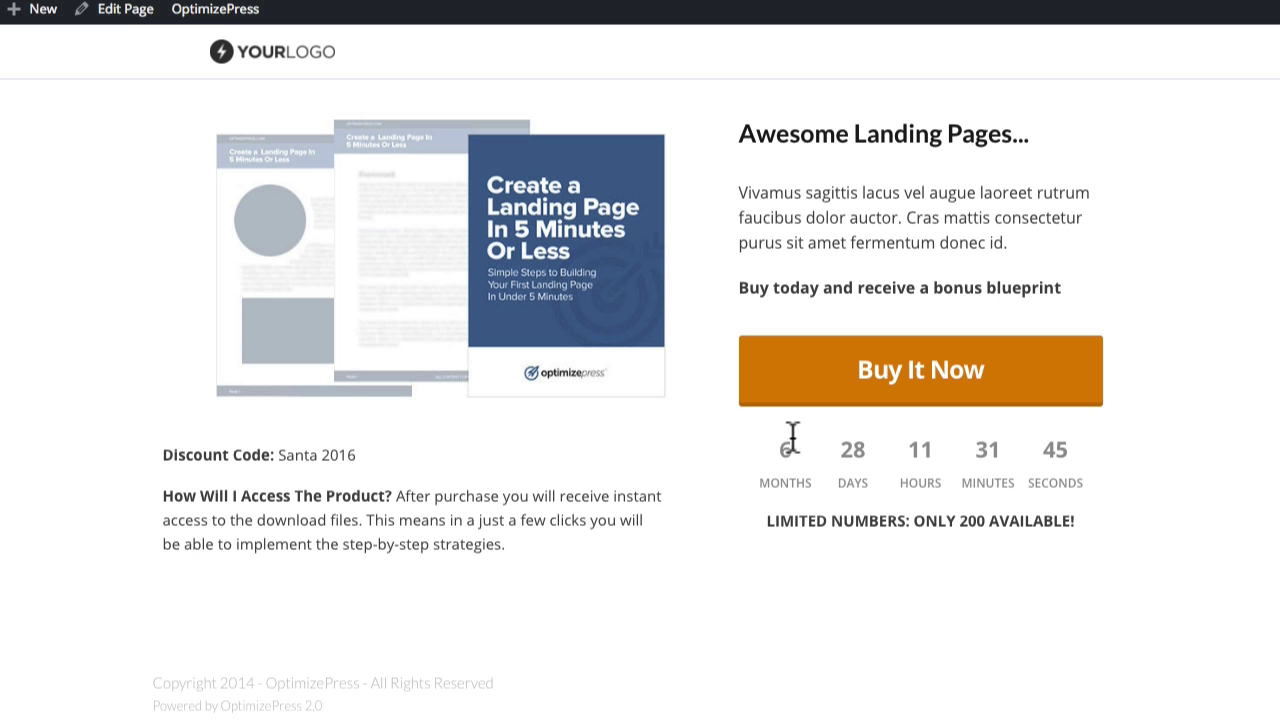
# - Submit a first name and email in the Buy It Now free-gift popup via Get Started Now
pyautogui.click(840, 396)
pyautogui.click(531, 474)
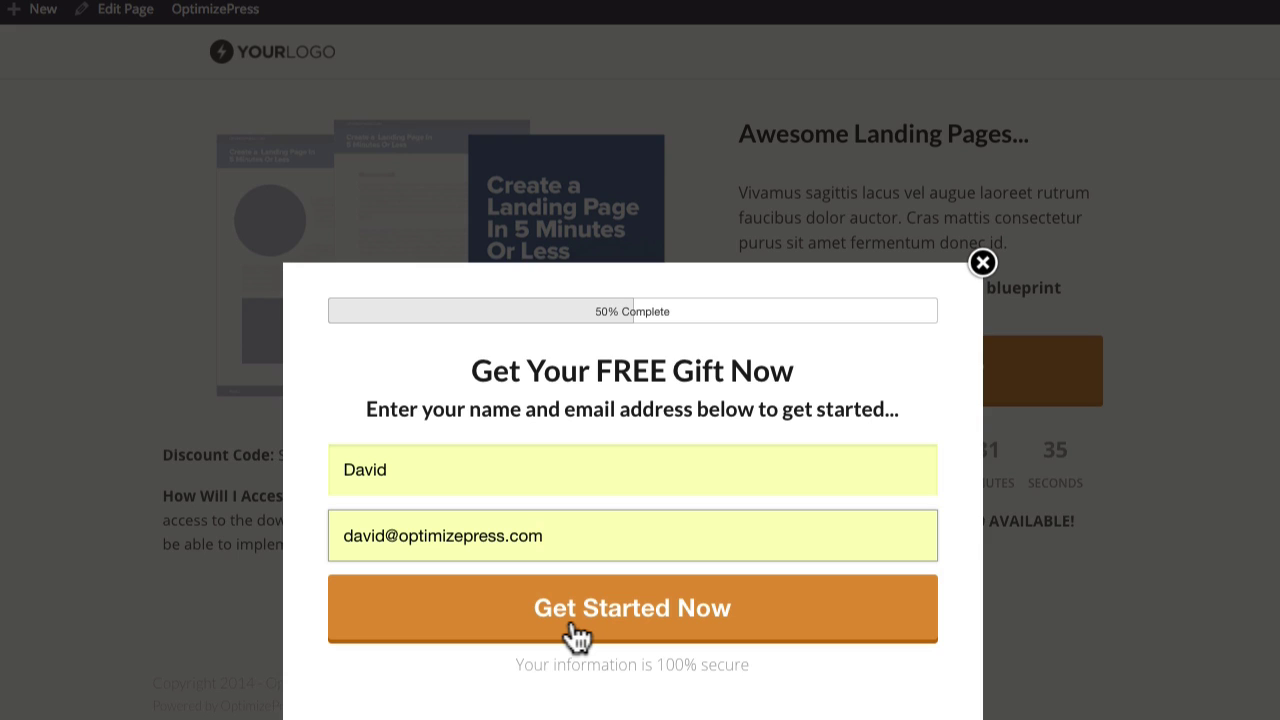
pyautogui.click(577, 632)
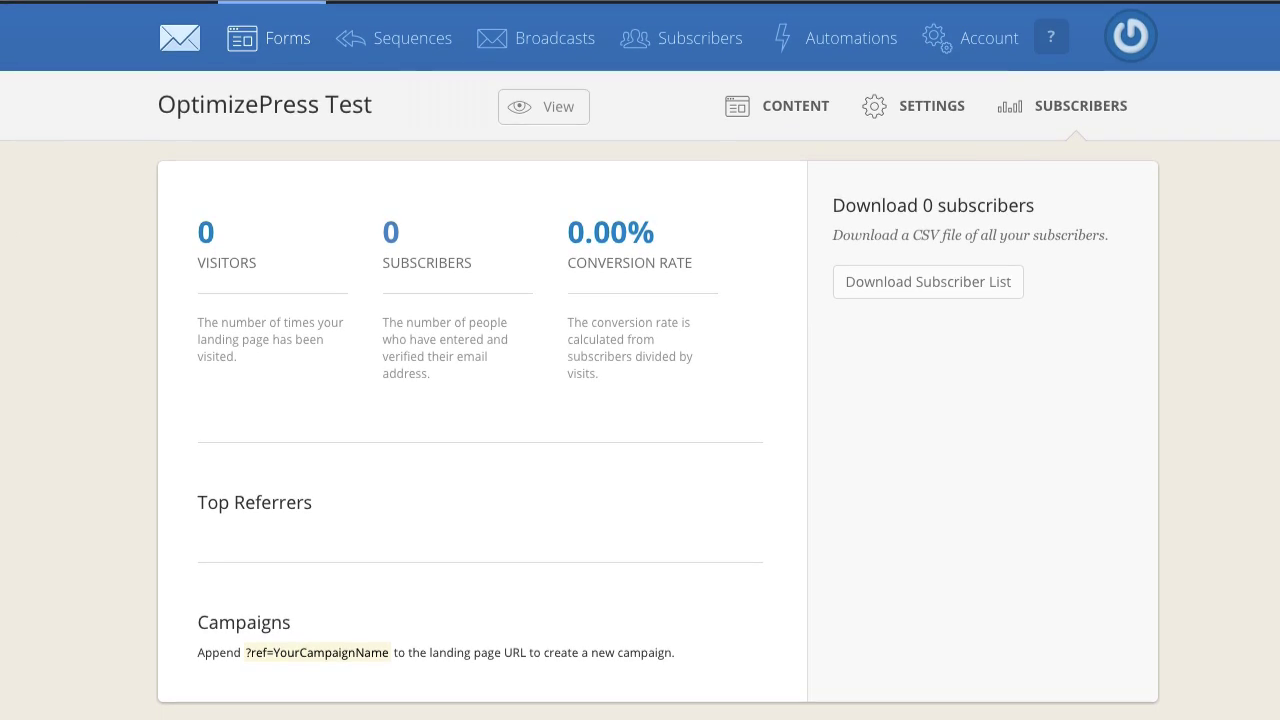
# - Reload the form stats and open the one confirmed subscriber's profile showing the OptimizePress tag
pyautogui.press('super+r')
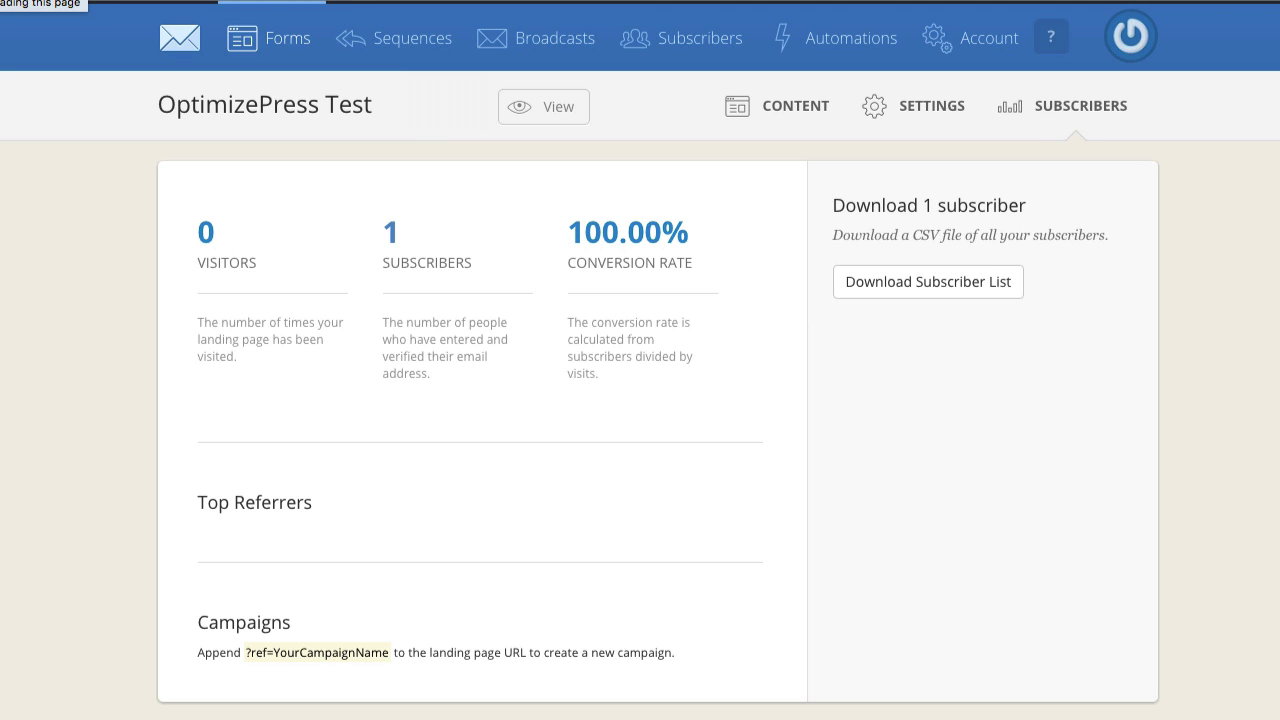
pyautogui.click(400, 250)
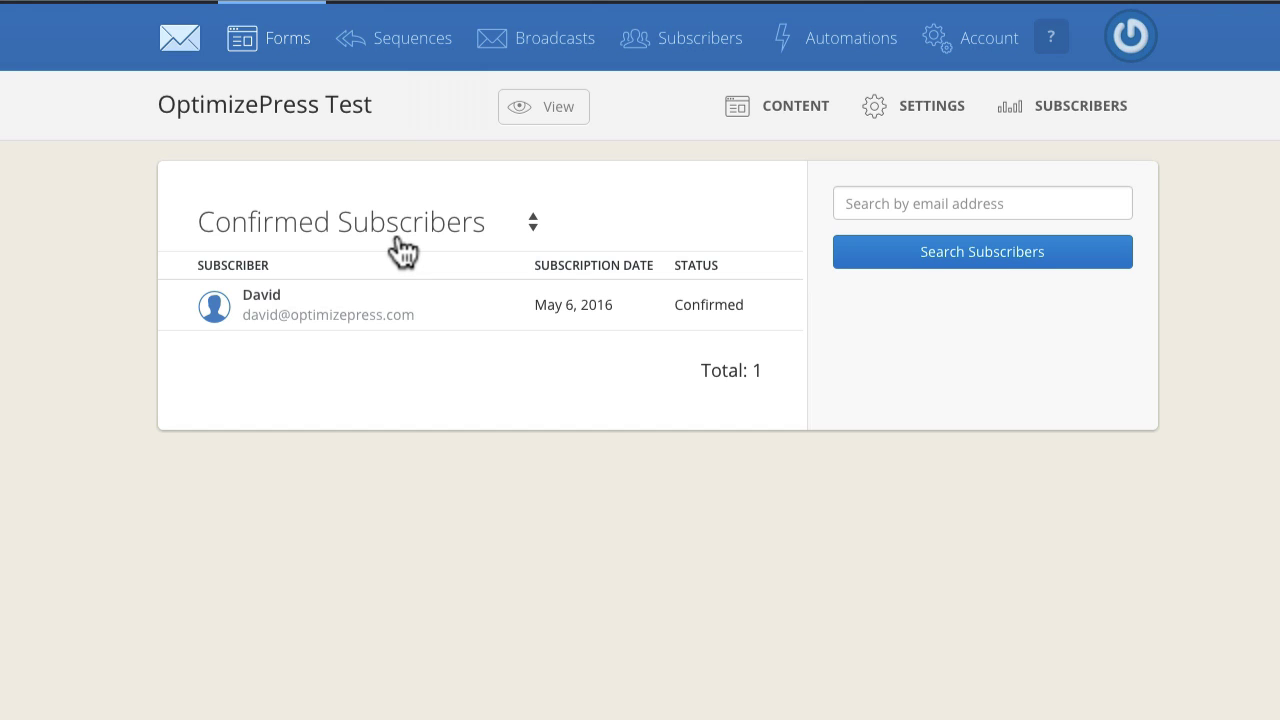
pyautogui.click(258, 305)
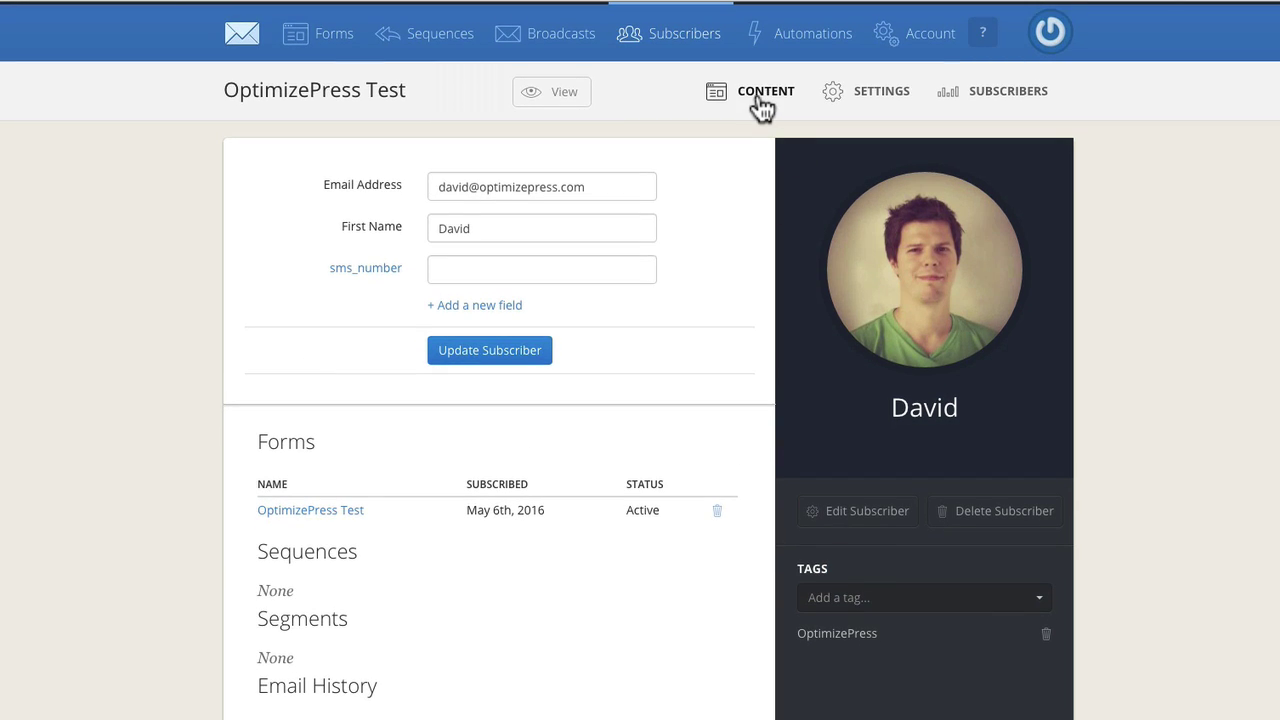
# - Filter the full subscriber list by the OptimizePress tag, showing Total: 1
pyautogui.click(665, 45)
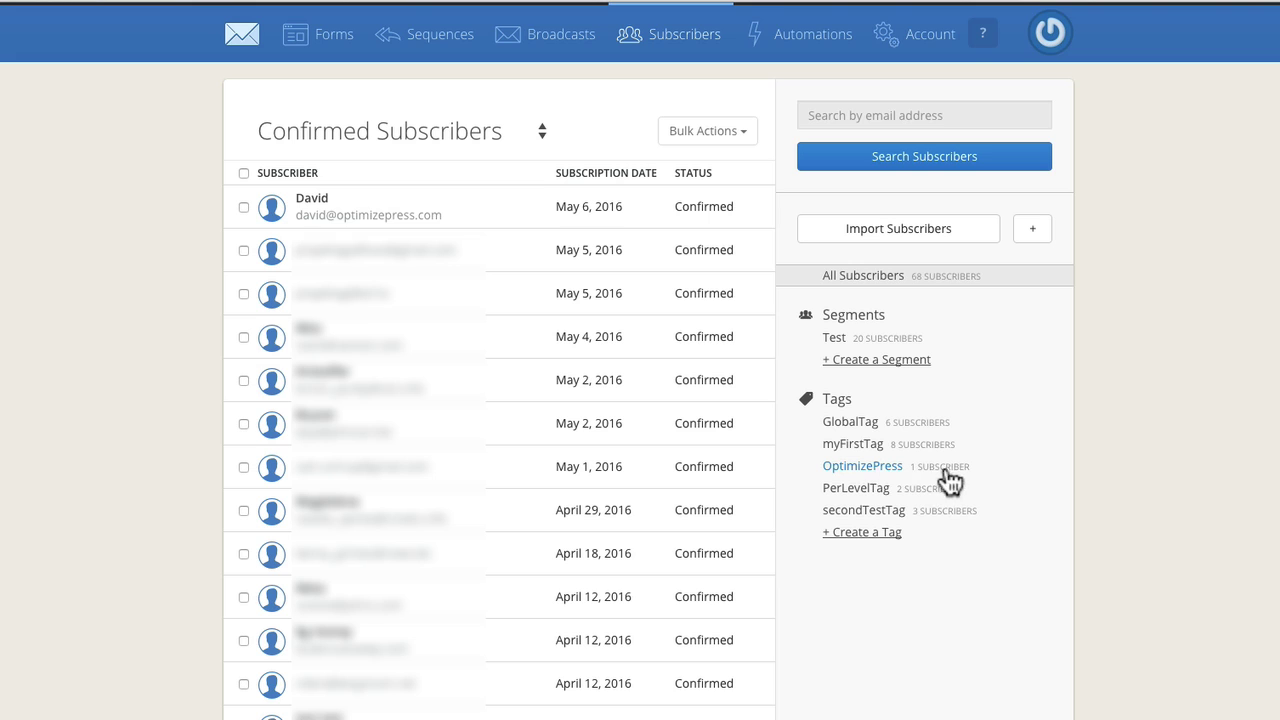
pyautogui.click(874, 476)
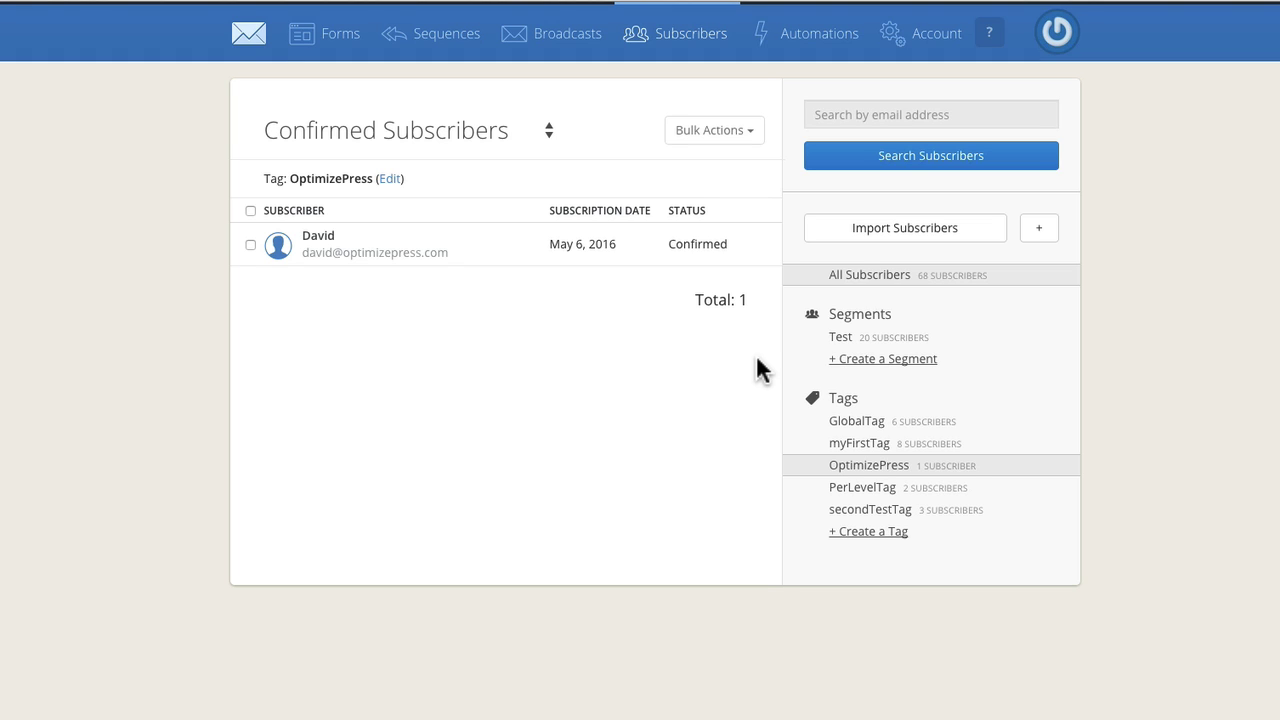
# - Go back to and reload Automation Rules, showing the enabled OptimizePress tagging rule
pyautogui.click(799, 44)
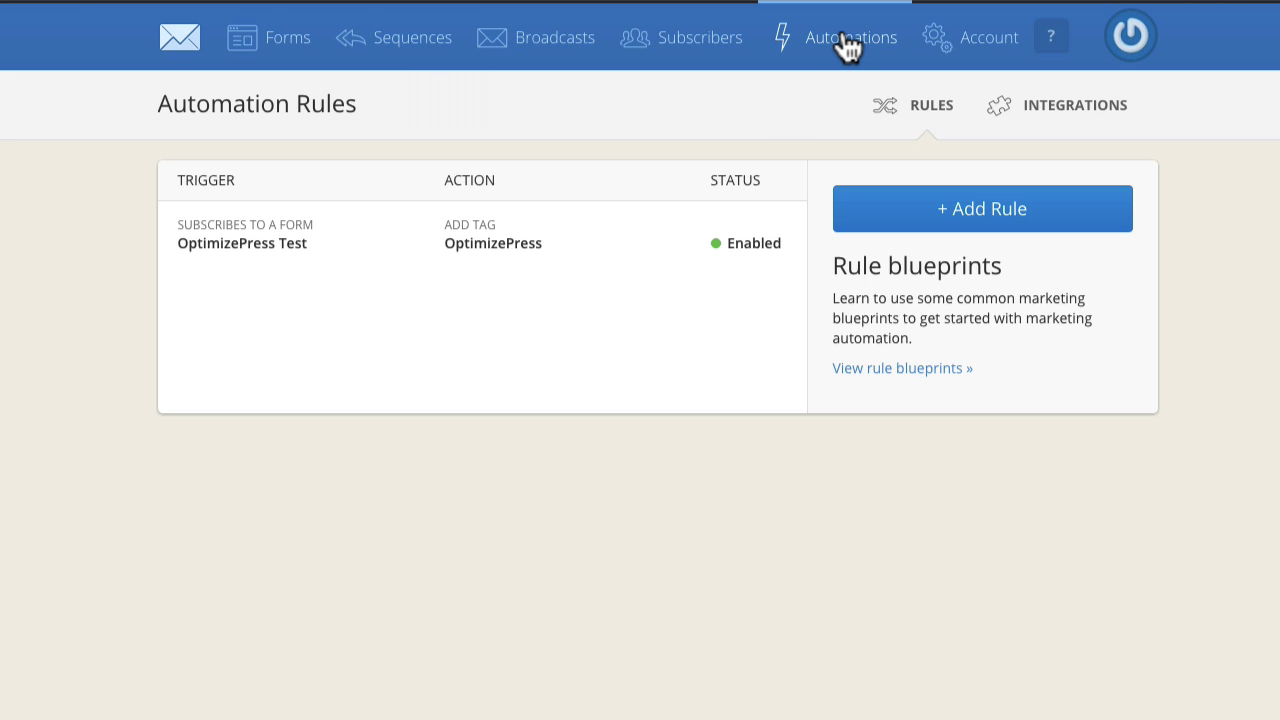
pyautogui.click(845, 45)
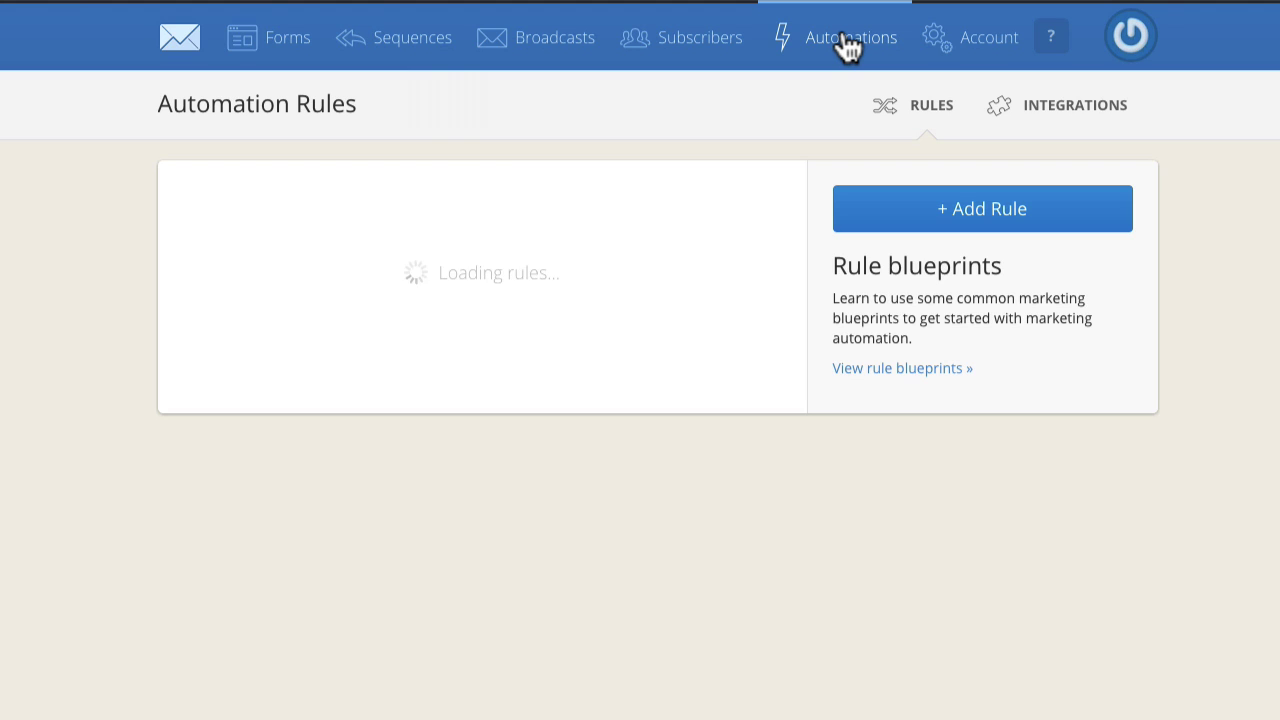
# - Add a new blank automation rule listing trigger events and actions
pyautogui.click(954, 208)
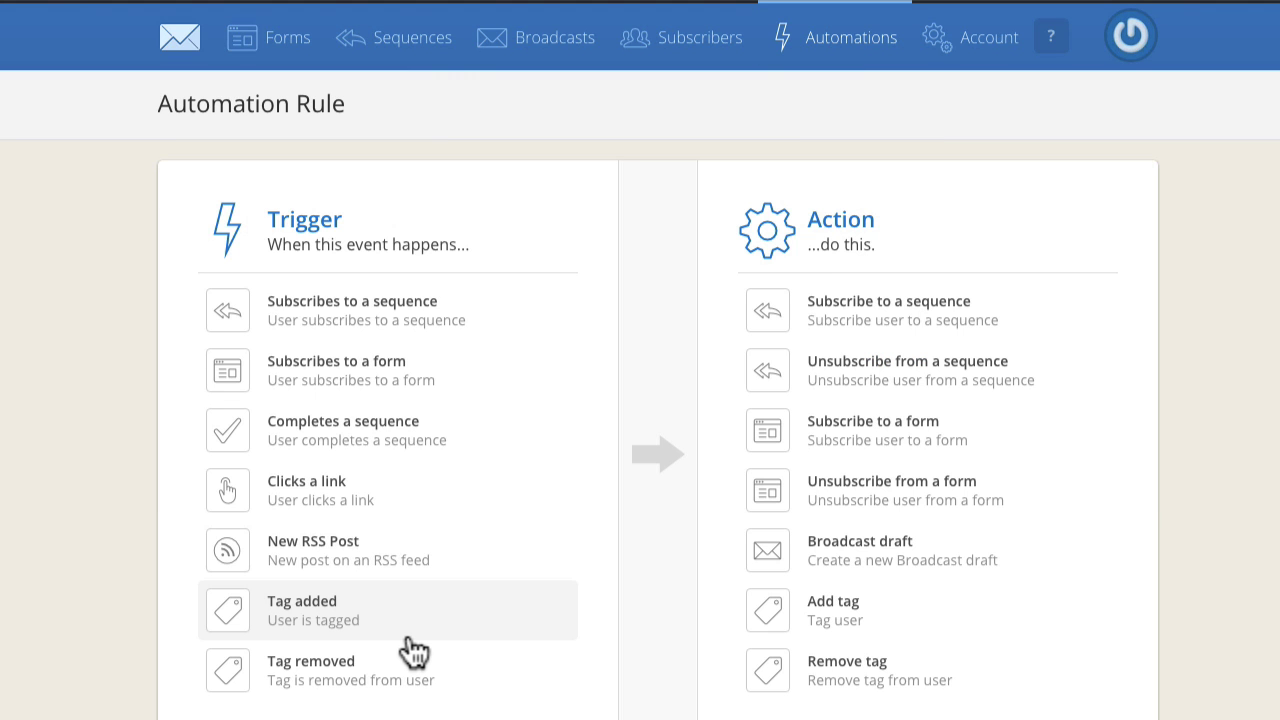